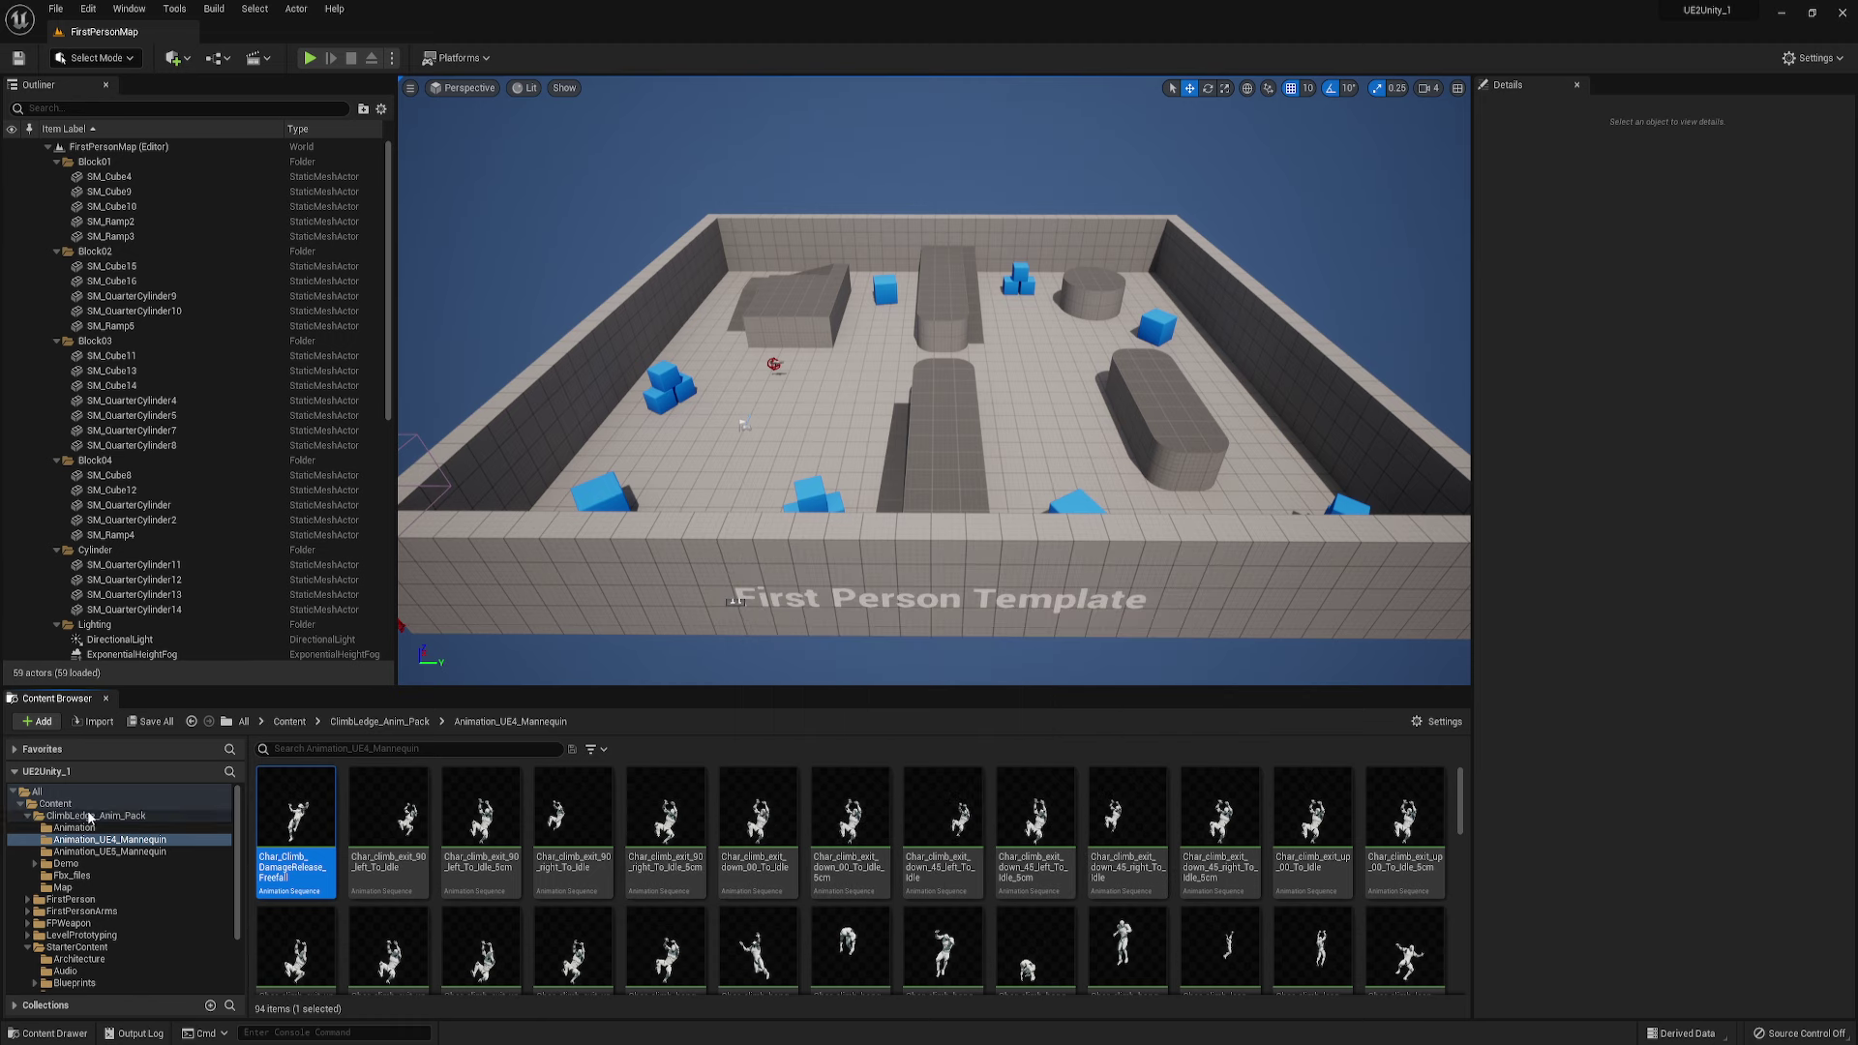
# - Select all animation sequences in the Animation_UE4_Mannequin folder and start a bulk export
pyautogui.click(395, 858)
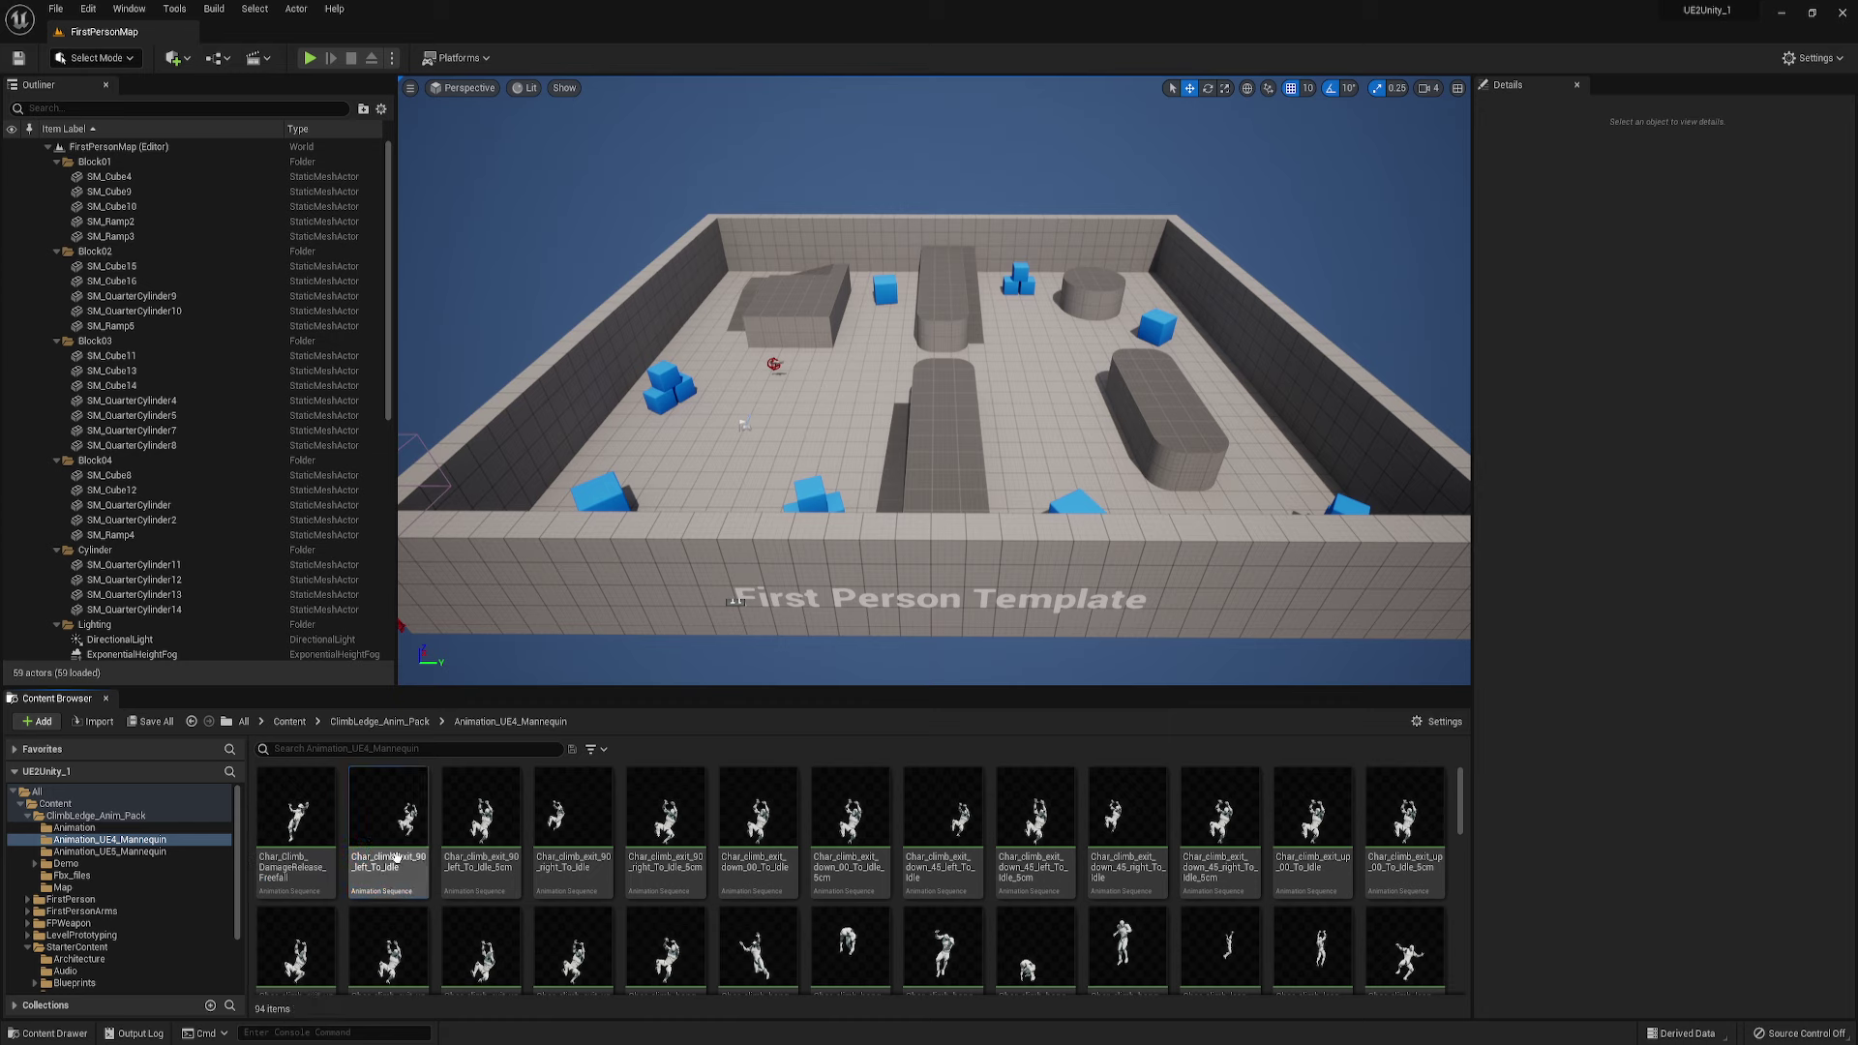
pyautogui.click(396, 857)
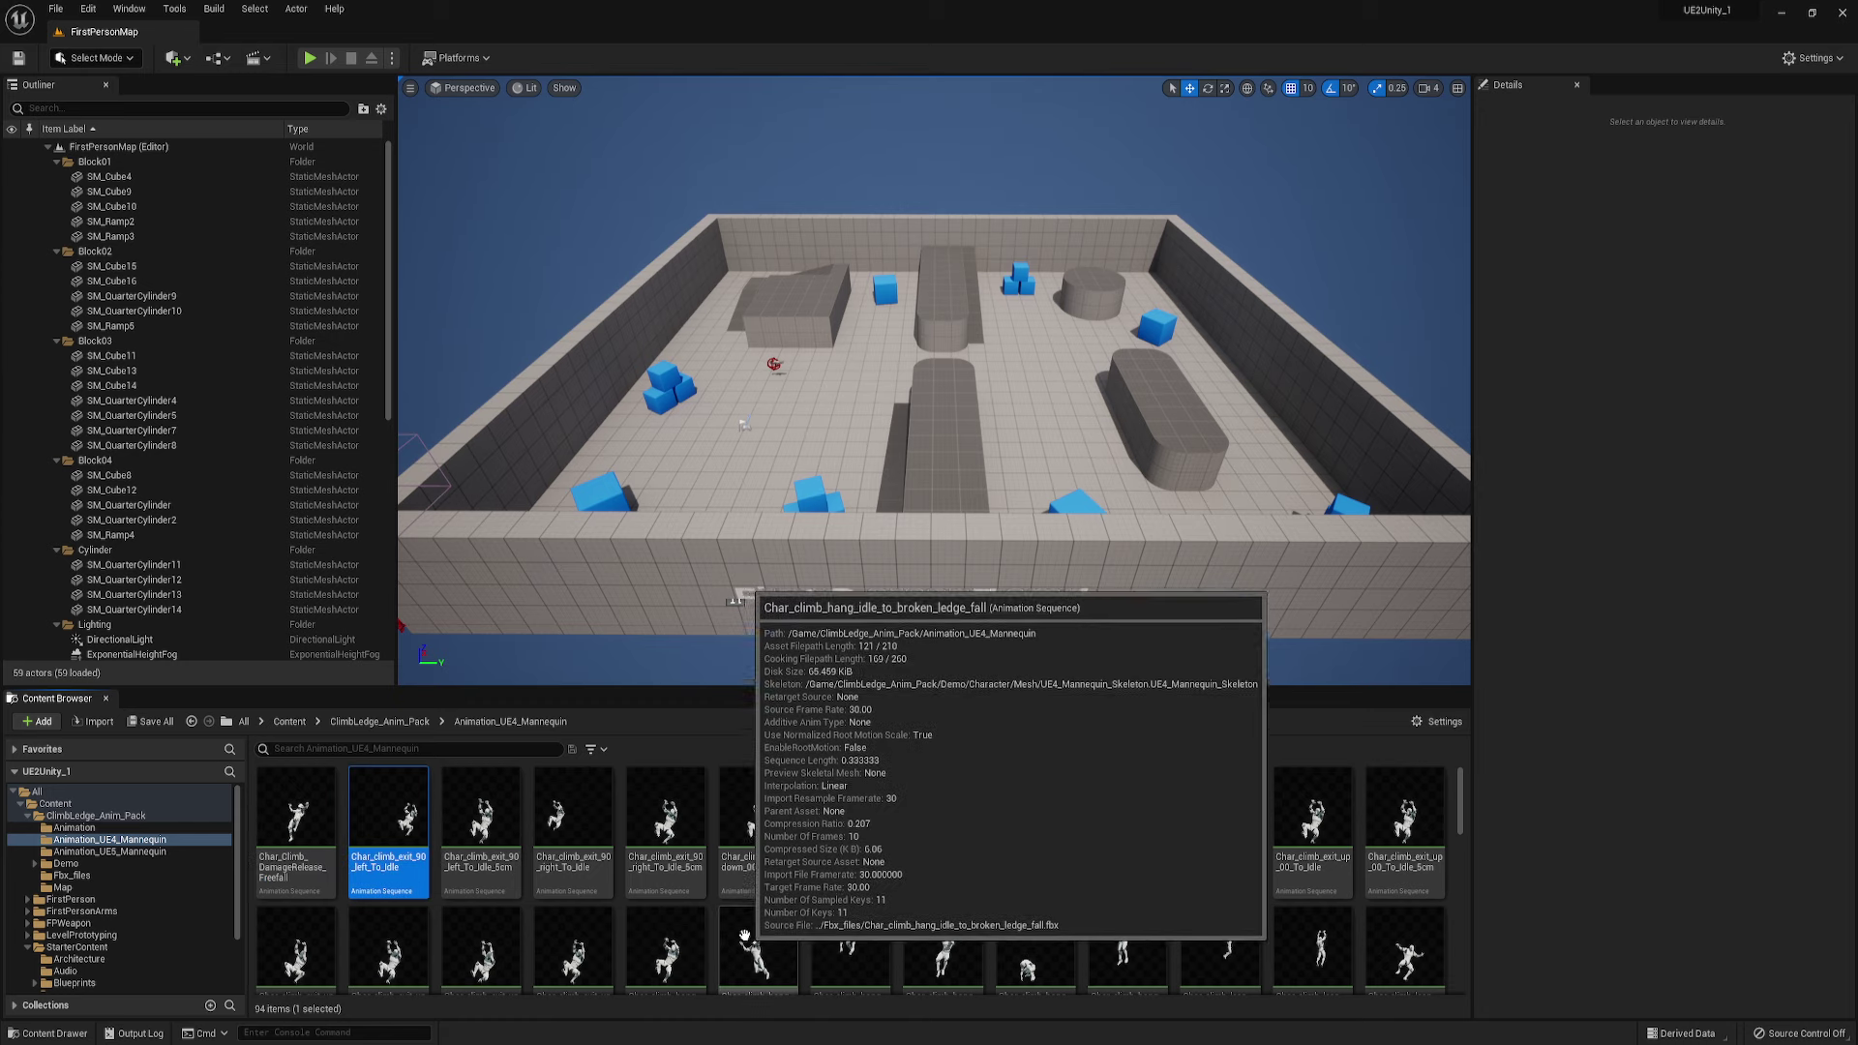
pyautogui.hotkey('ctrl', 'a')
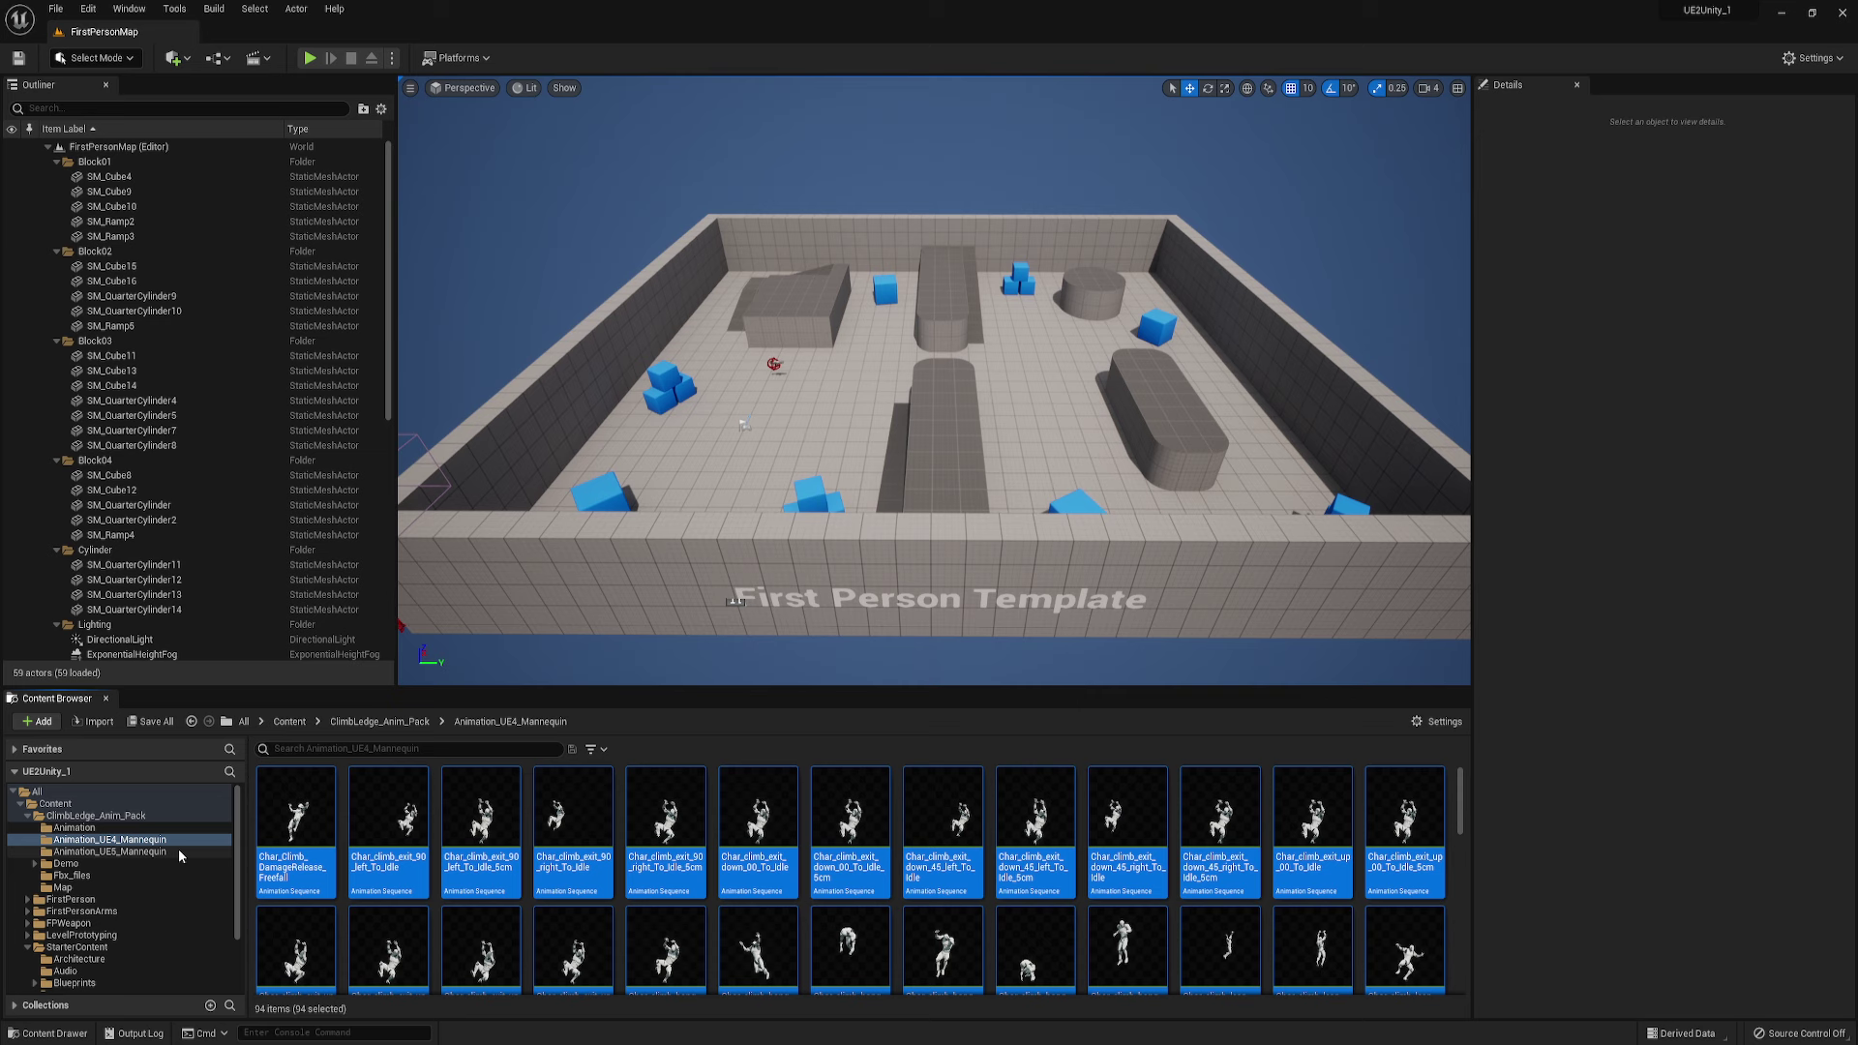
pyautogui.rightClick(958, 824)
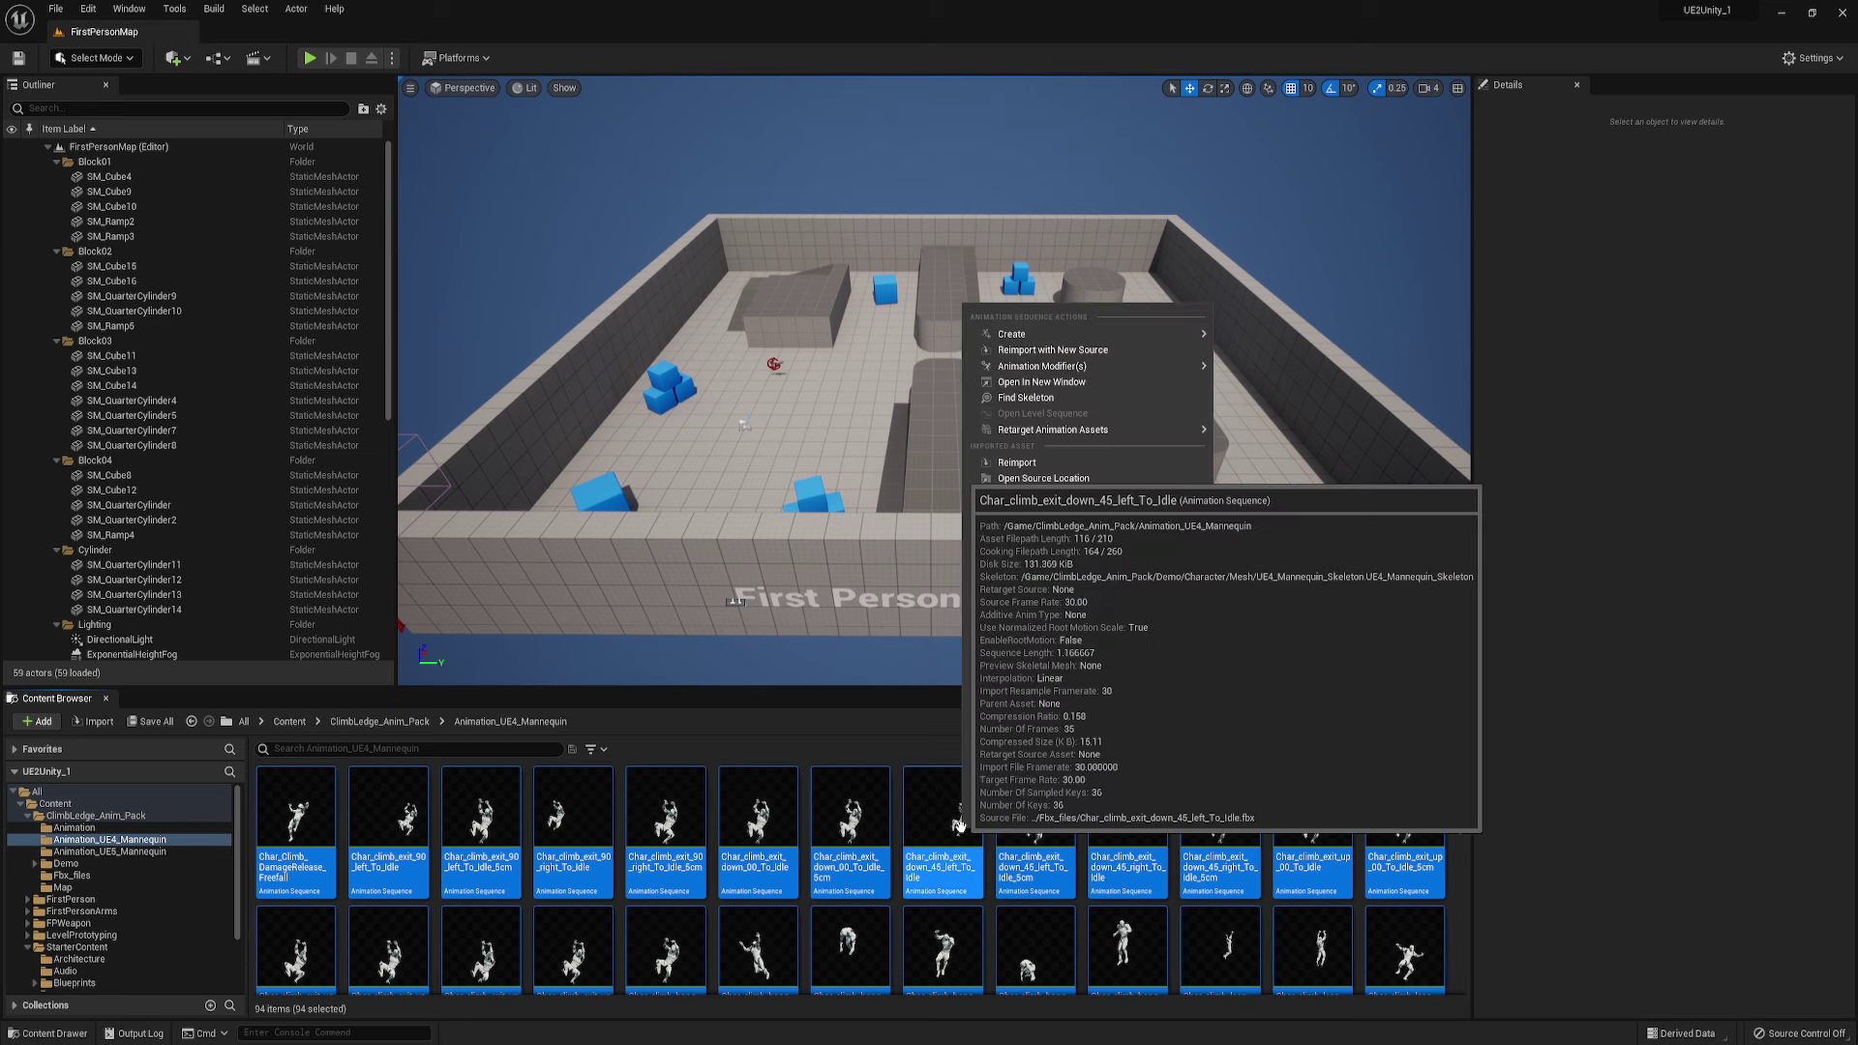
pyautogui.moveTo(1099, 609)
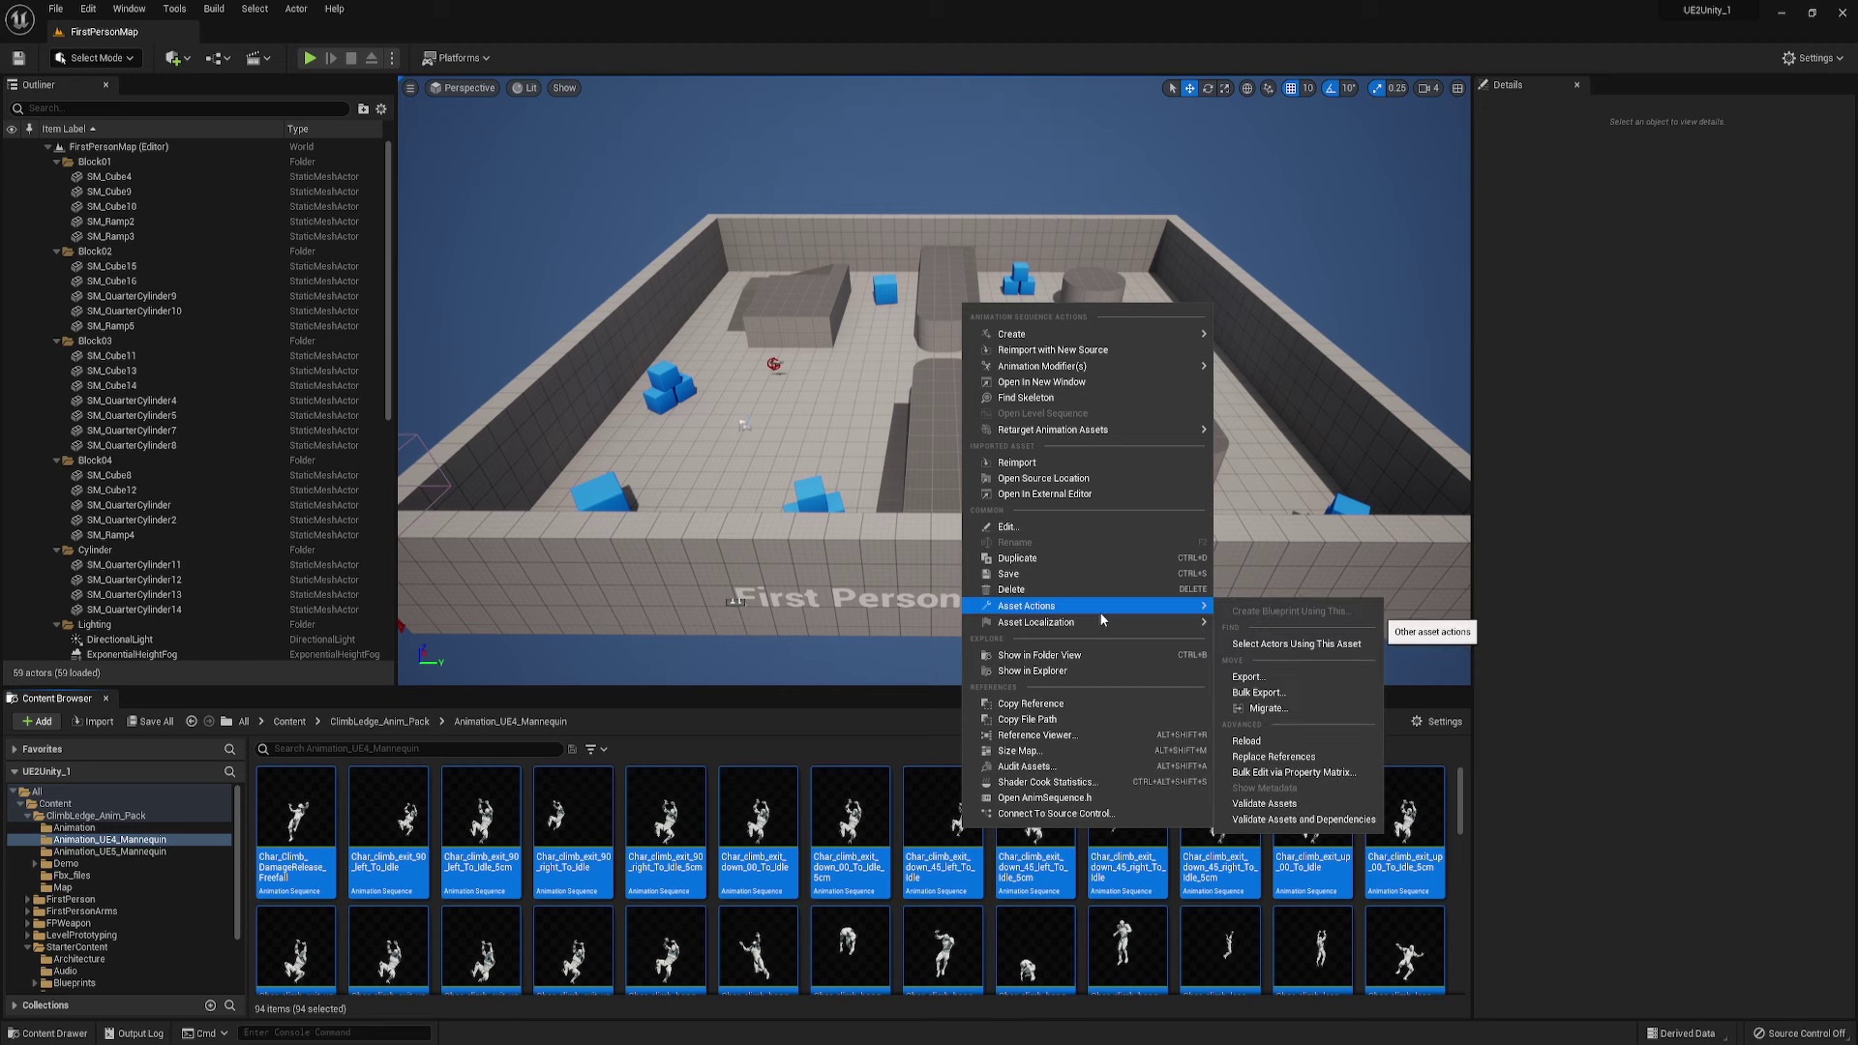
pyautogui.click(1258, 691)
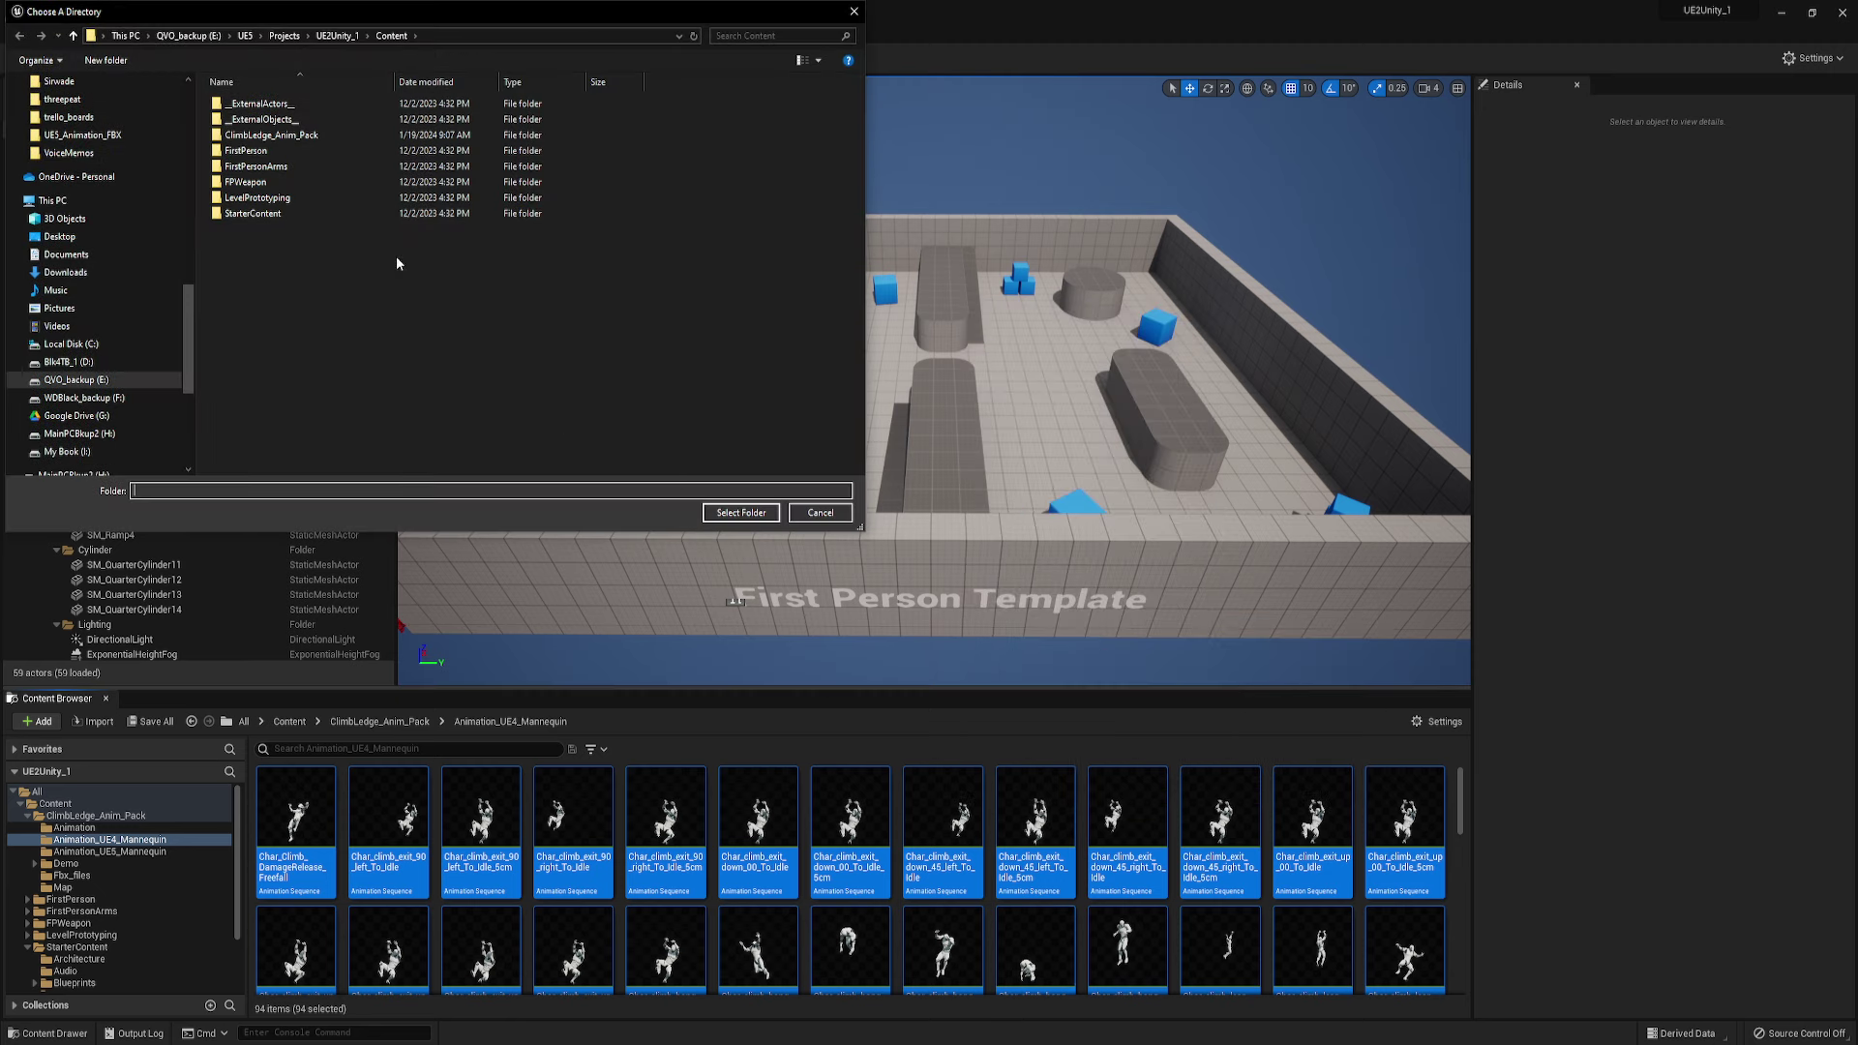
# - Choose the UnrealExports folder on the Blk4TB_1 (D:) drive as destination and export all animations with the preset FBX options
pyautogui.moveTo(189, 270); pyautogui.dragTo(48, 269)
pyautogui.click(189, 36)
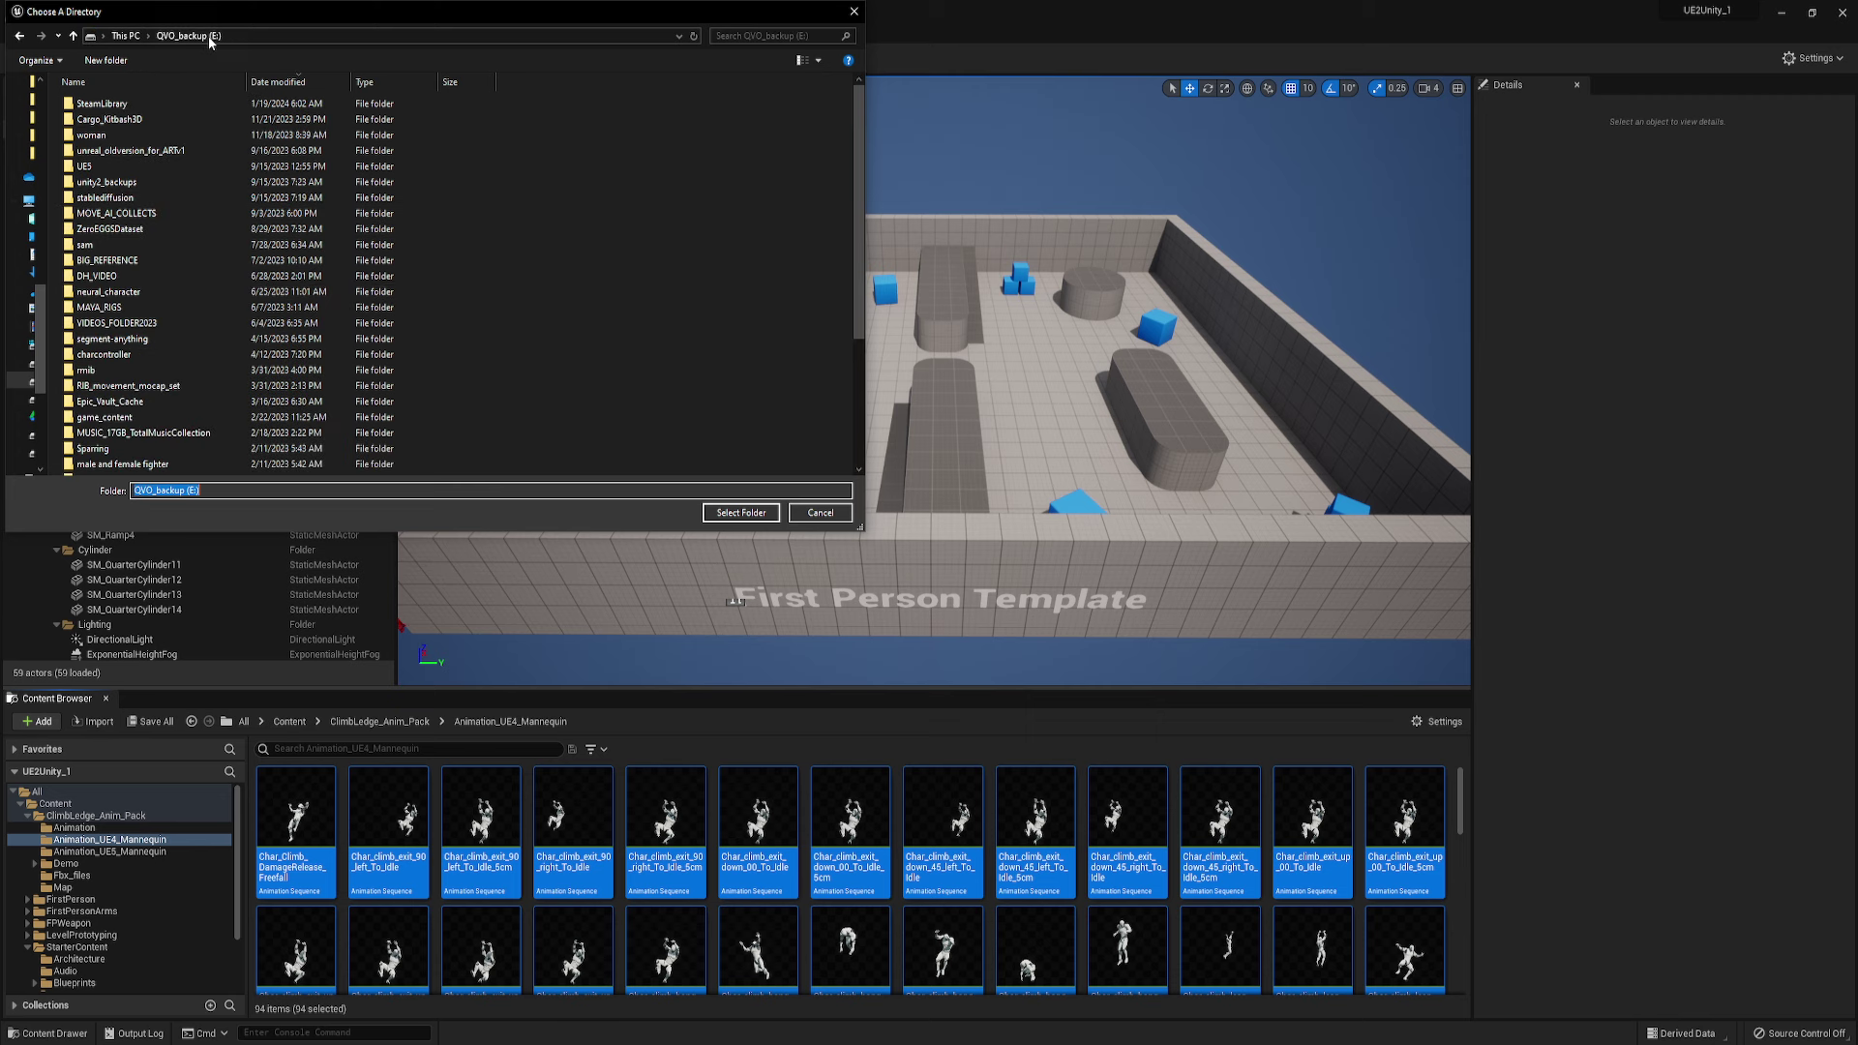
pyautogui.click(118, 37)
pyautogui.doubleClick(344, 221)
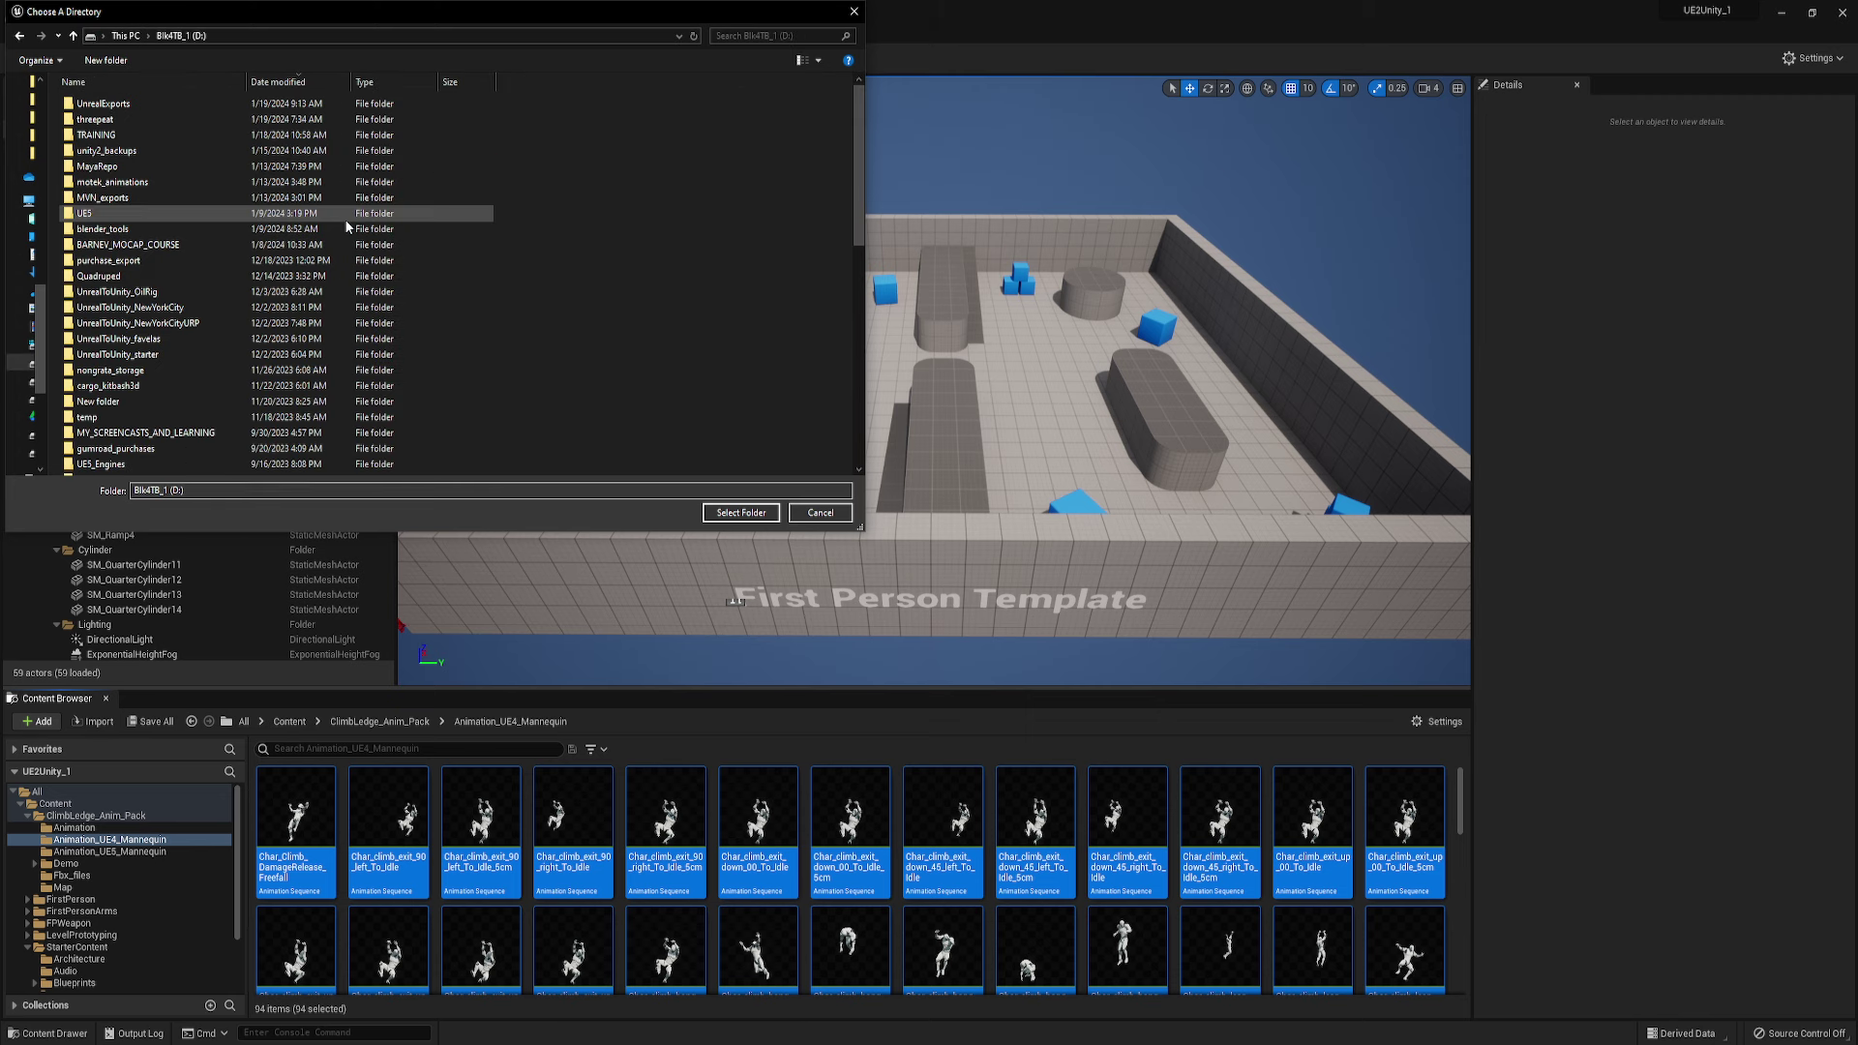
pyautogui.doubleClick(99, 103)
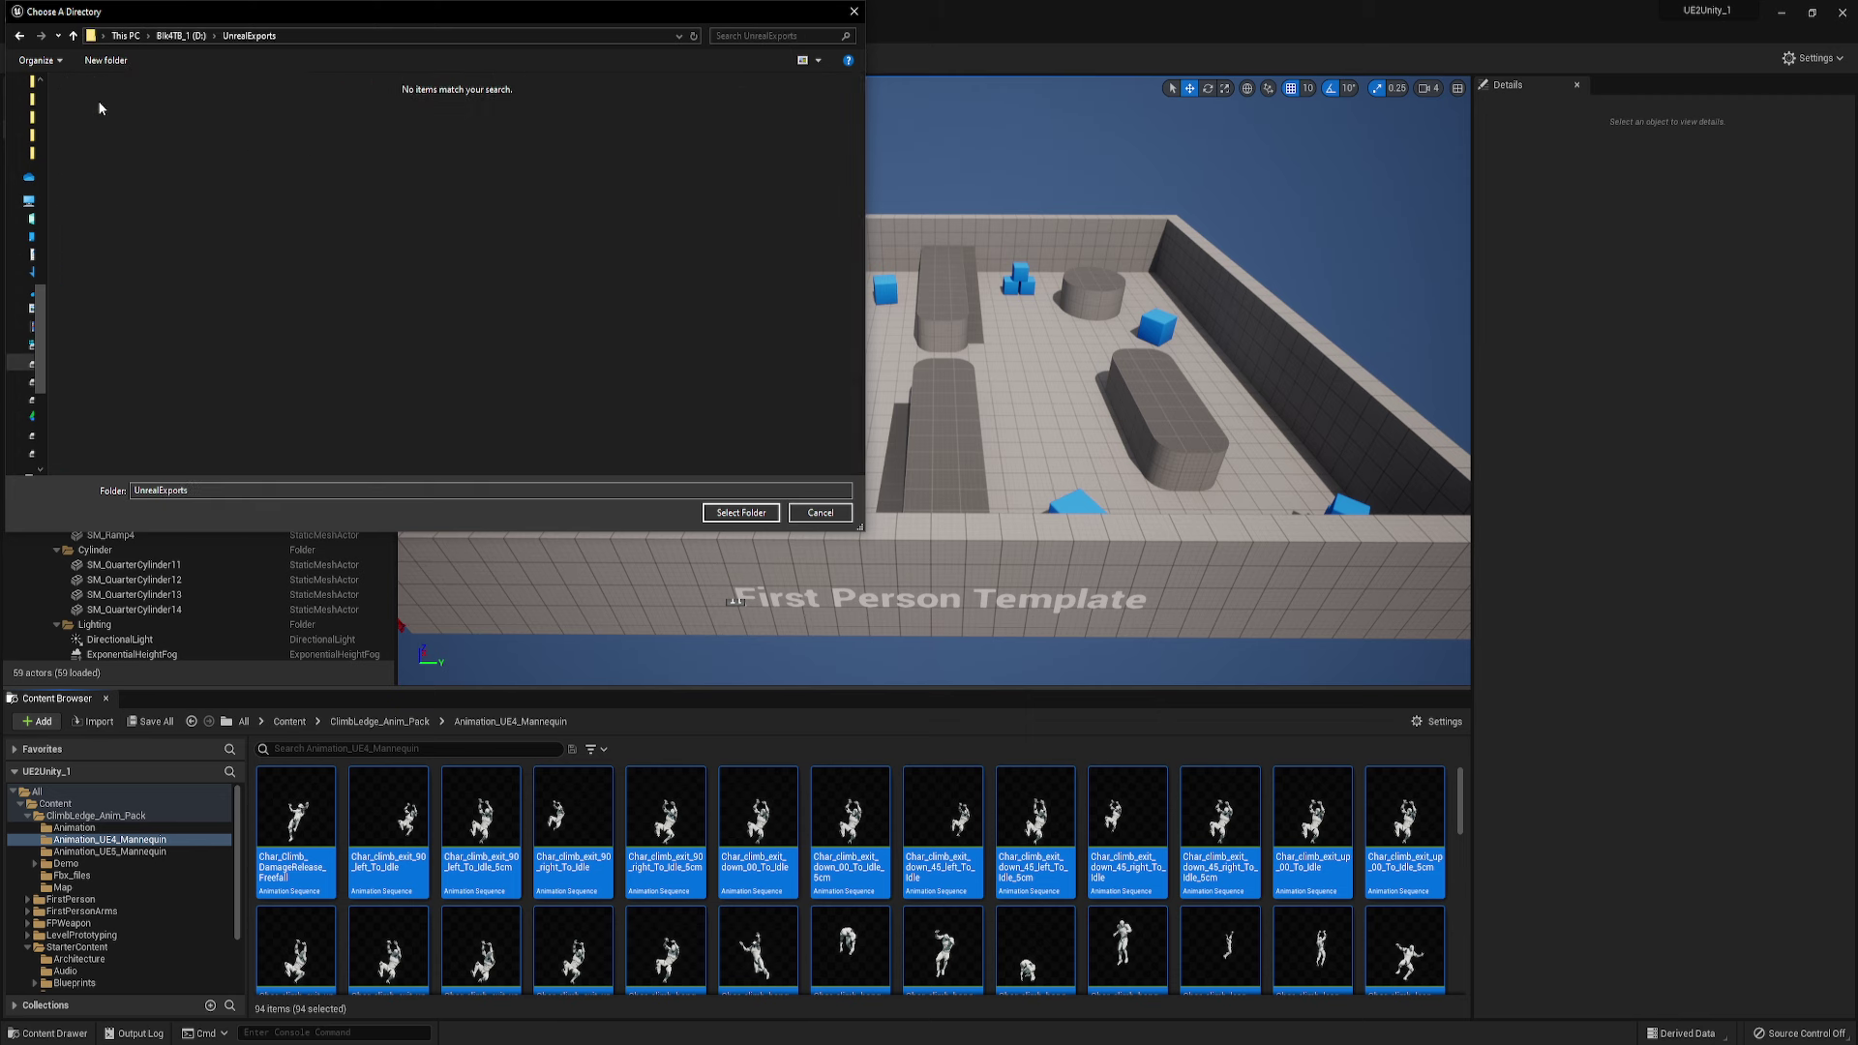
pyautogui.click(739, 513)
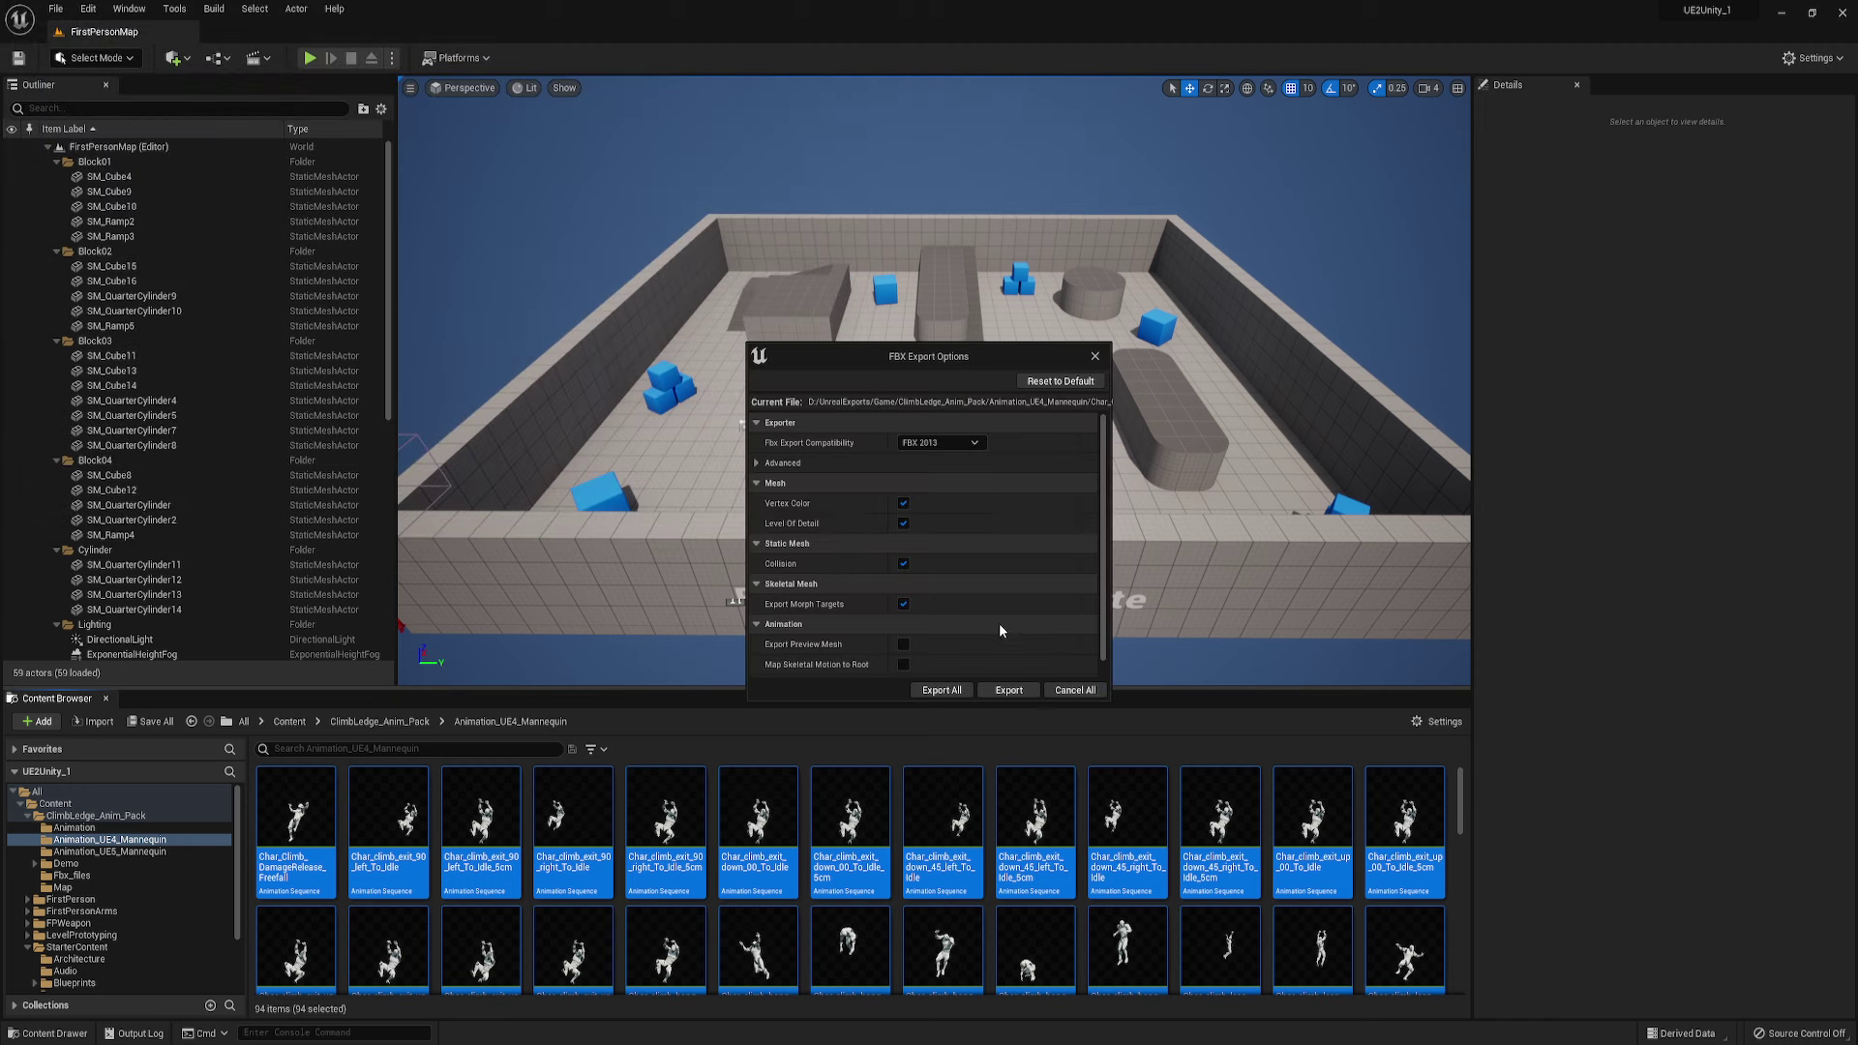
pyautogui.click(941, 690)
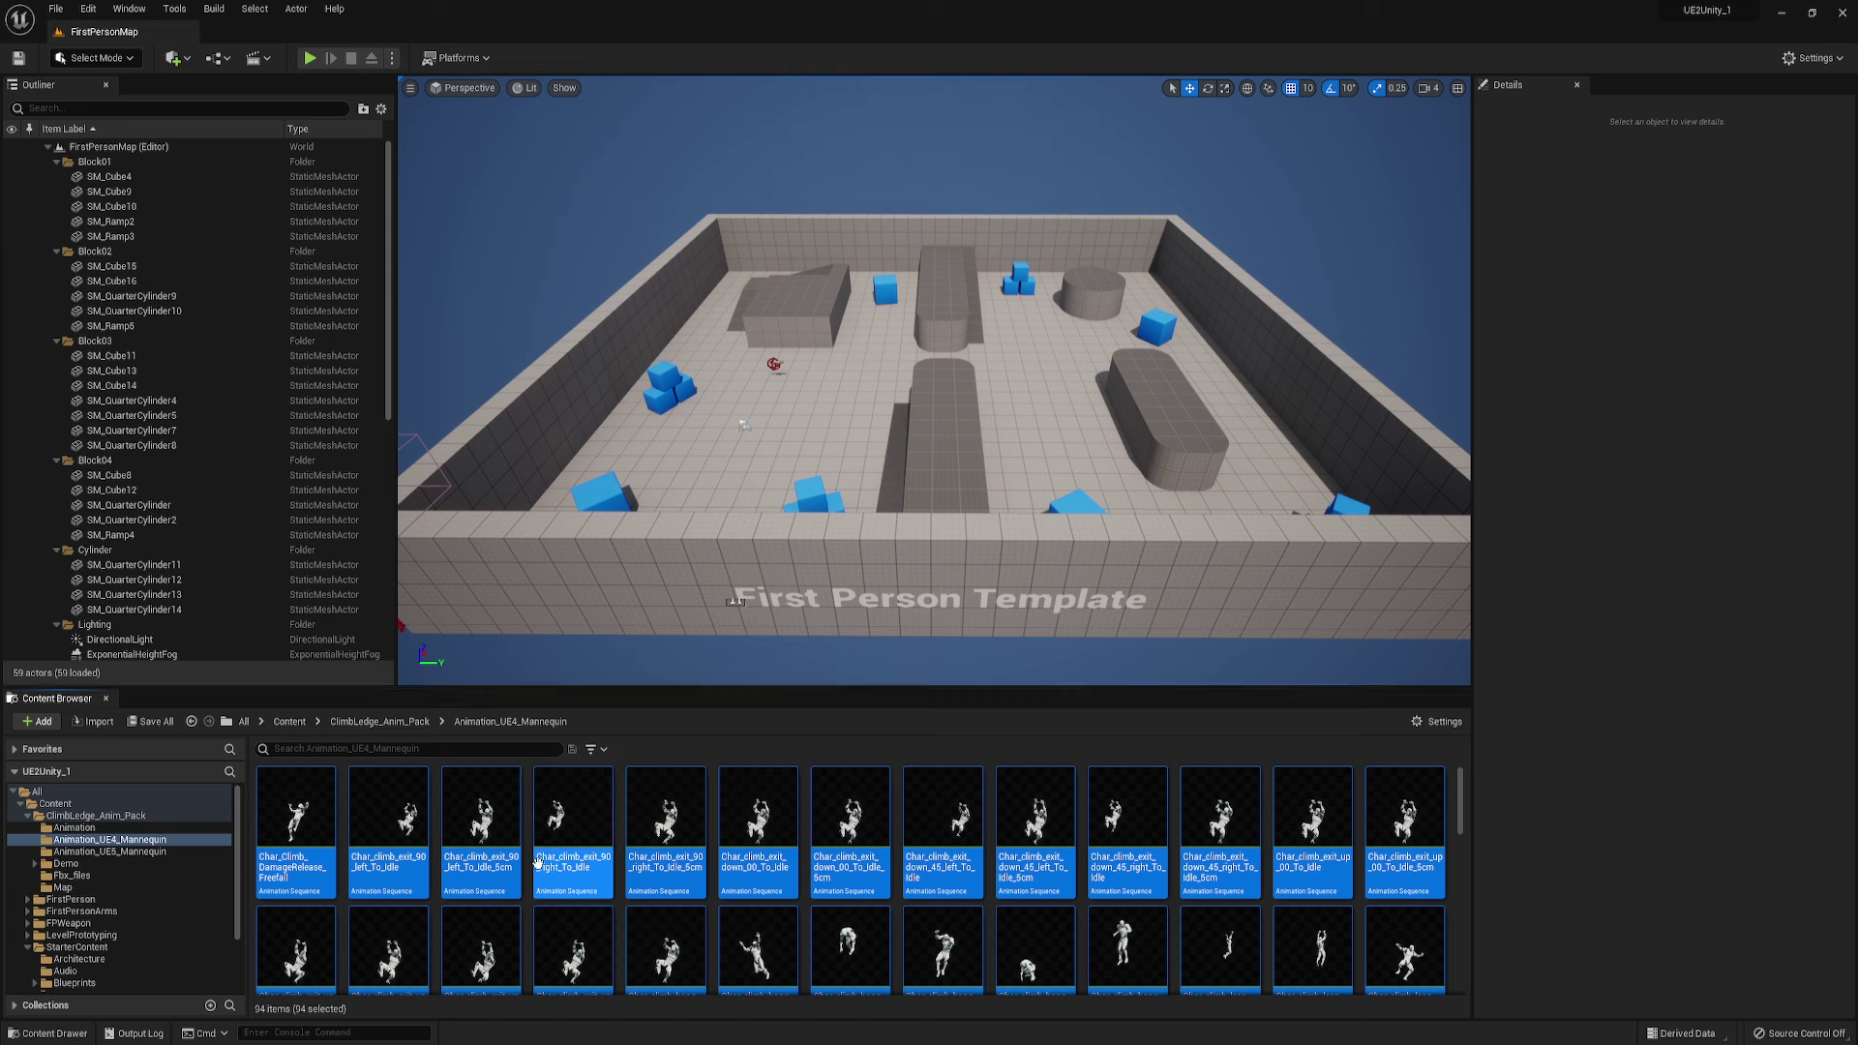
# - Switch to File Explorer and look through the exported FBX files in Game > ClimbLedge_Anim_Pack > Animation_UE4_Mannequin
pyautogui.click(1778, 14)
pyautogui.click(906, 566)
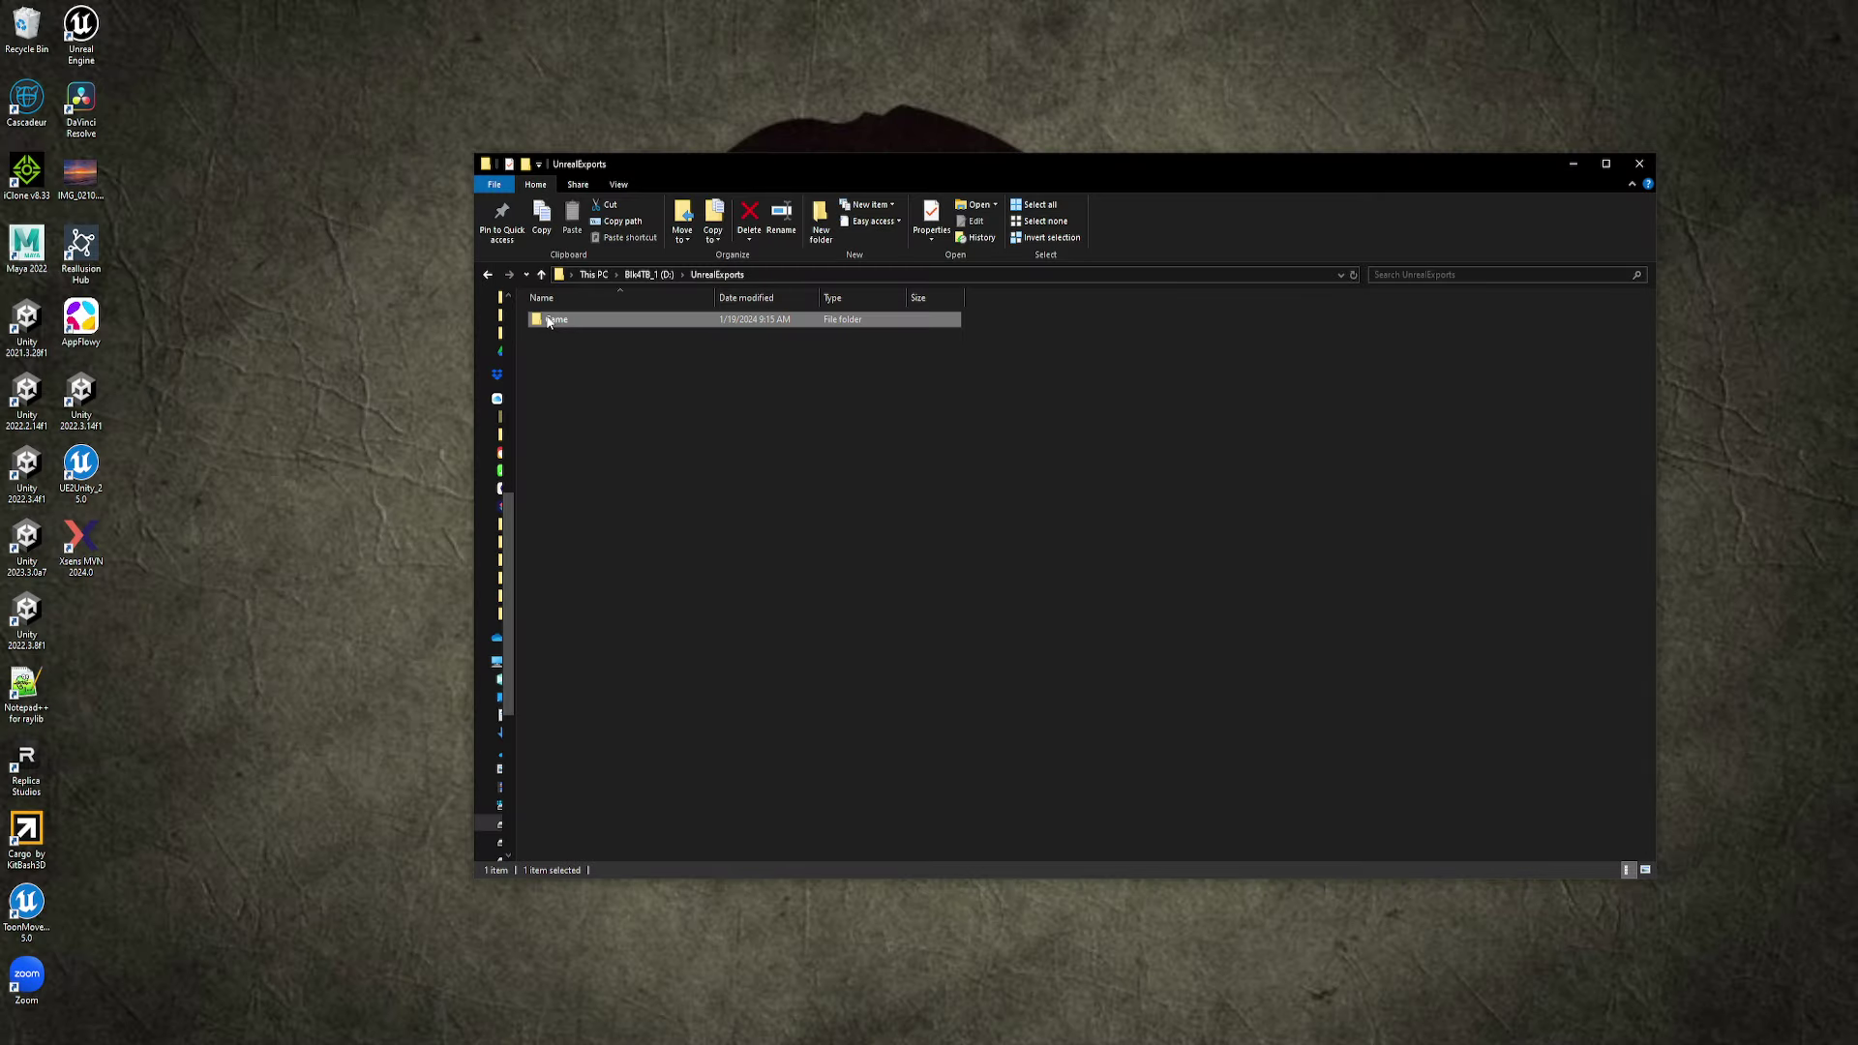
pyautogui.doubleClick(548, 321)
pyautogui.doubleClick(593, 322)
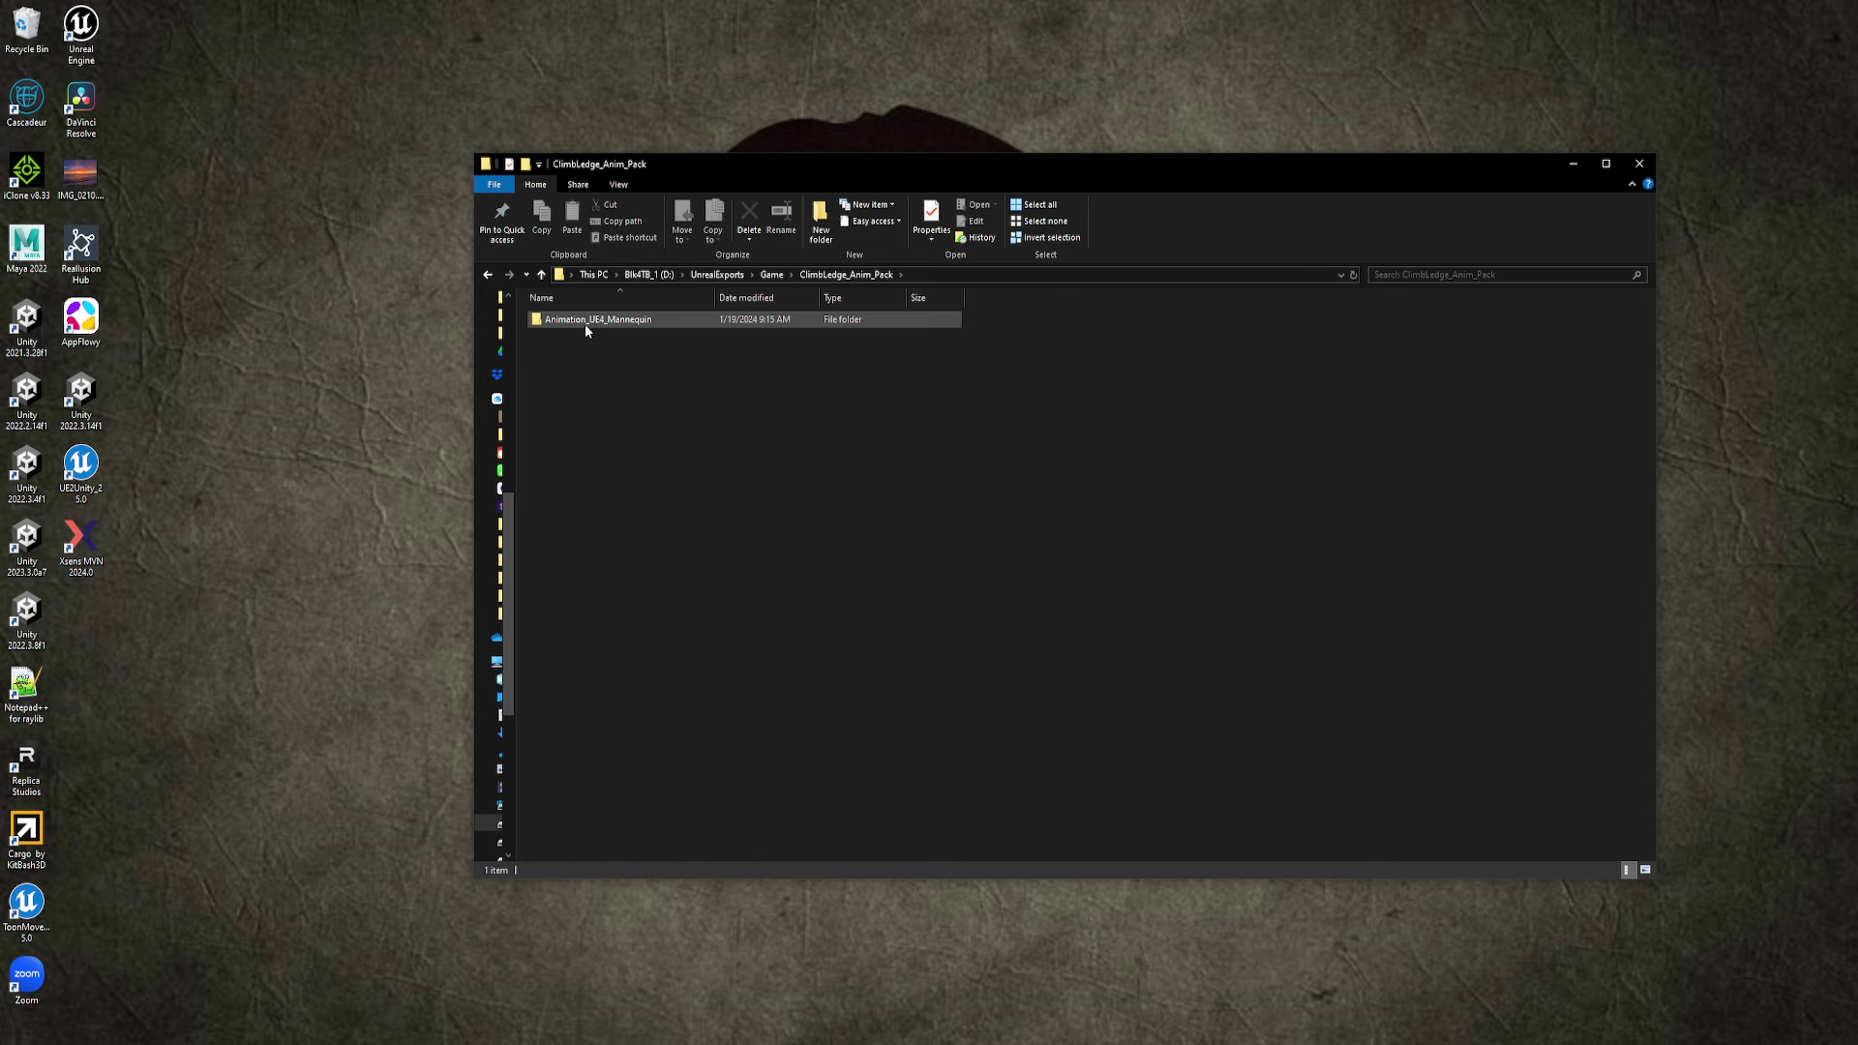
pyautogui.doubleClick(589, 322)
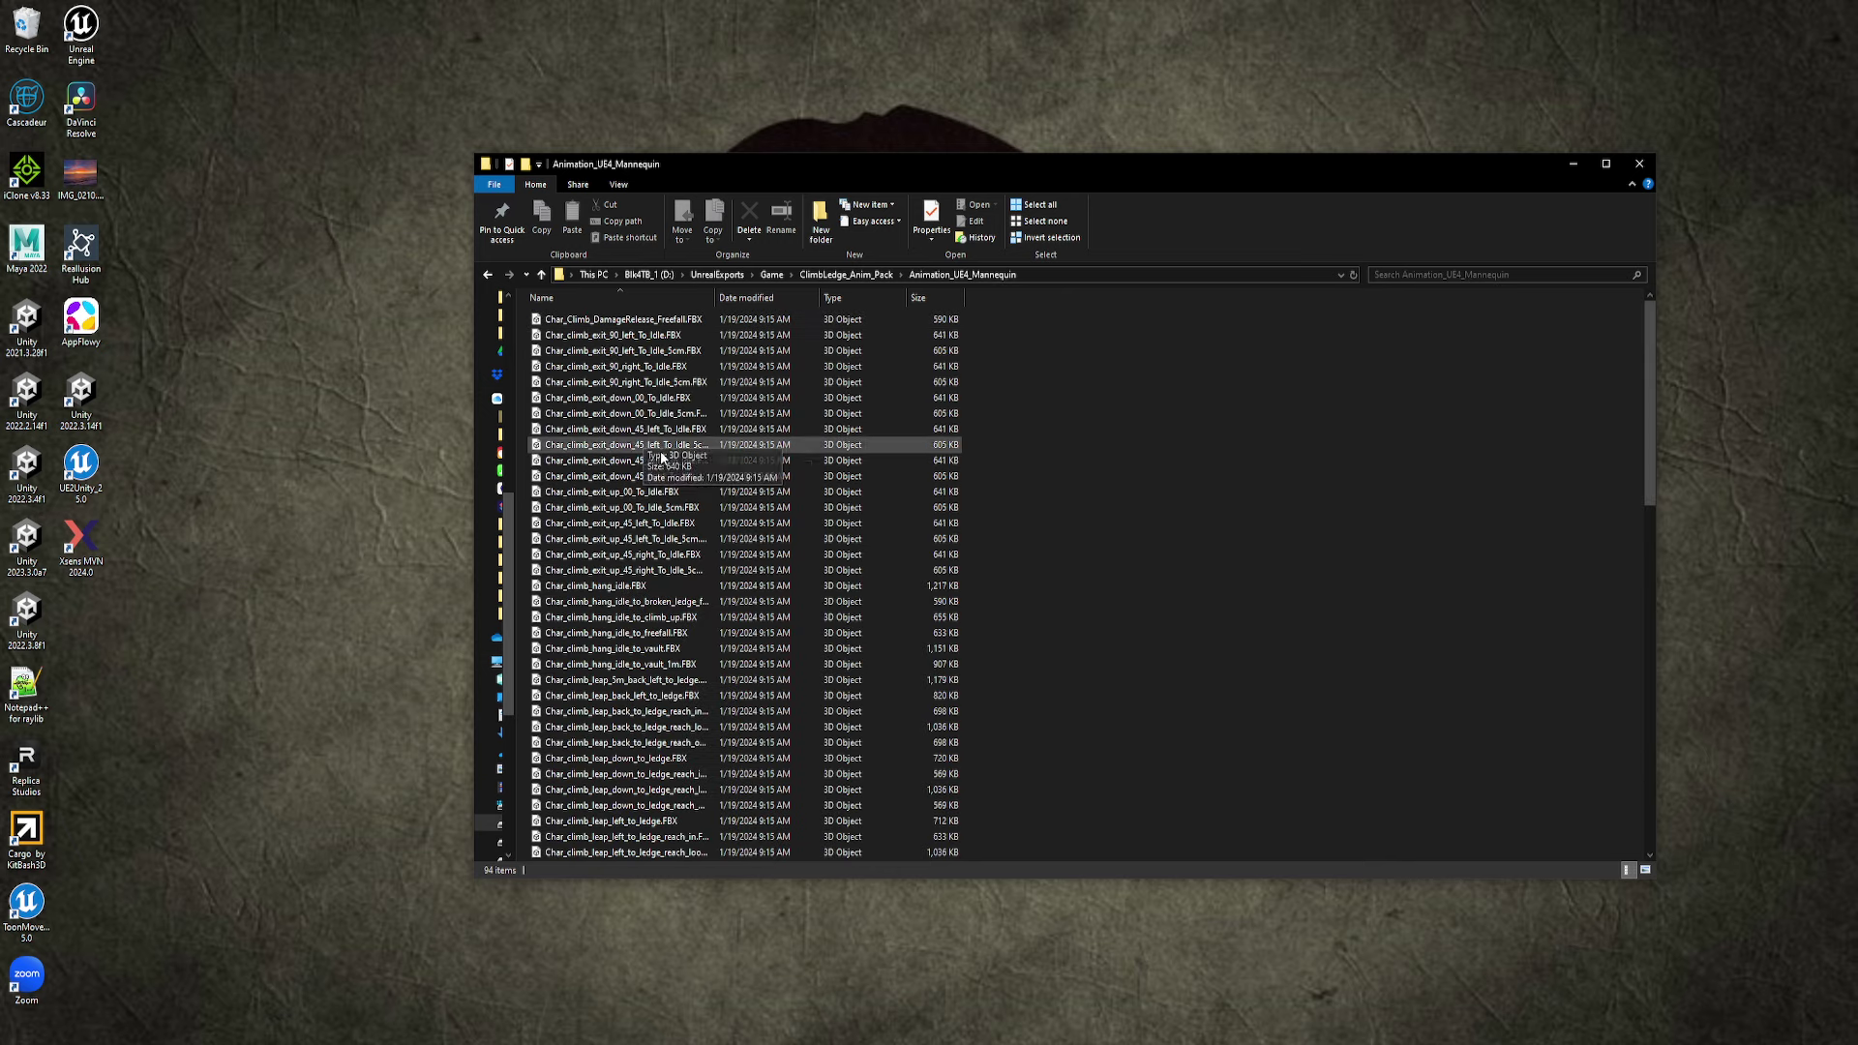
pyautogui.scroll(-20, 685, 699)
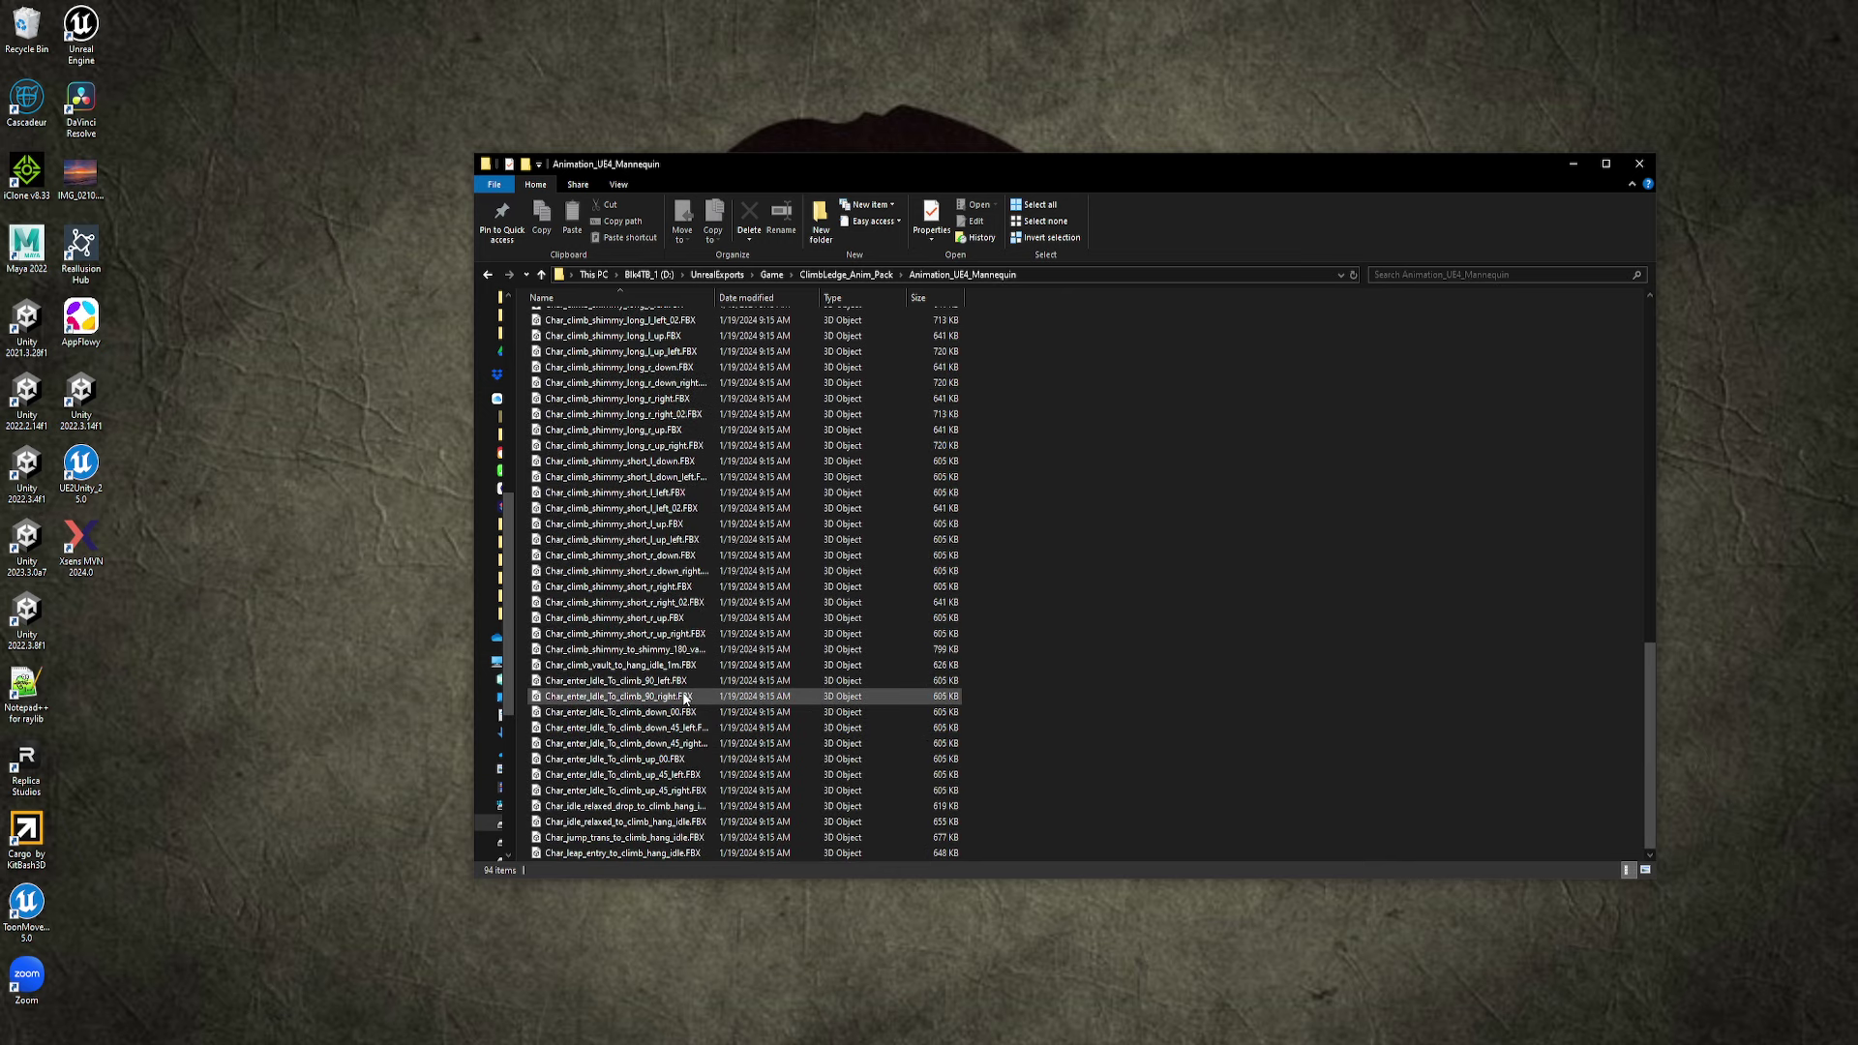
pyautogui.scroll(10, 919, 620)
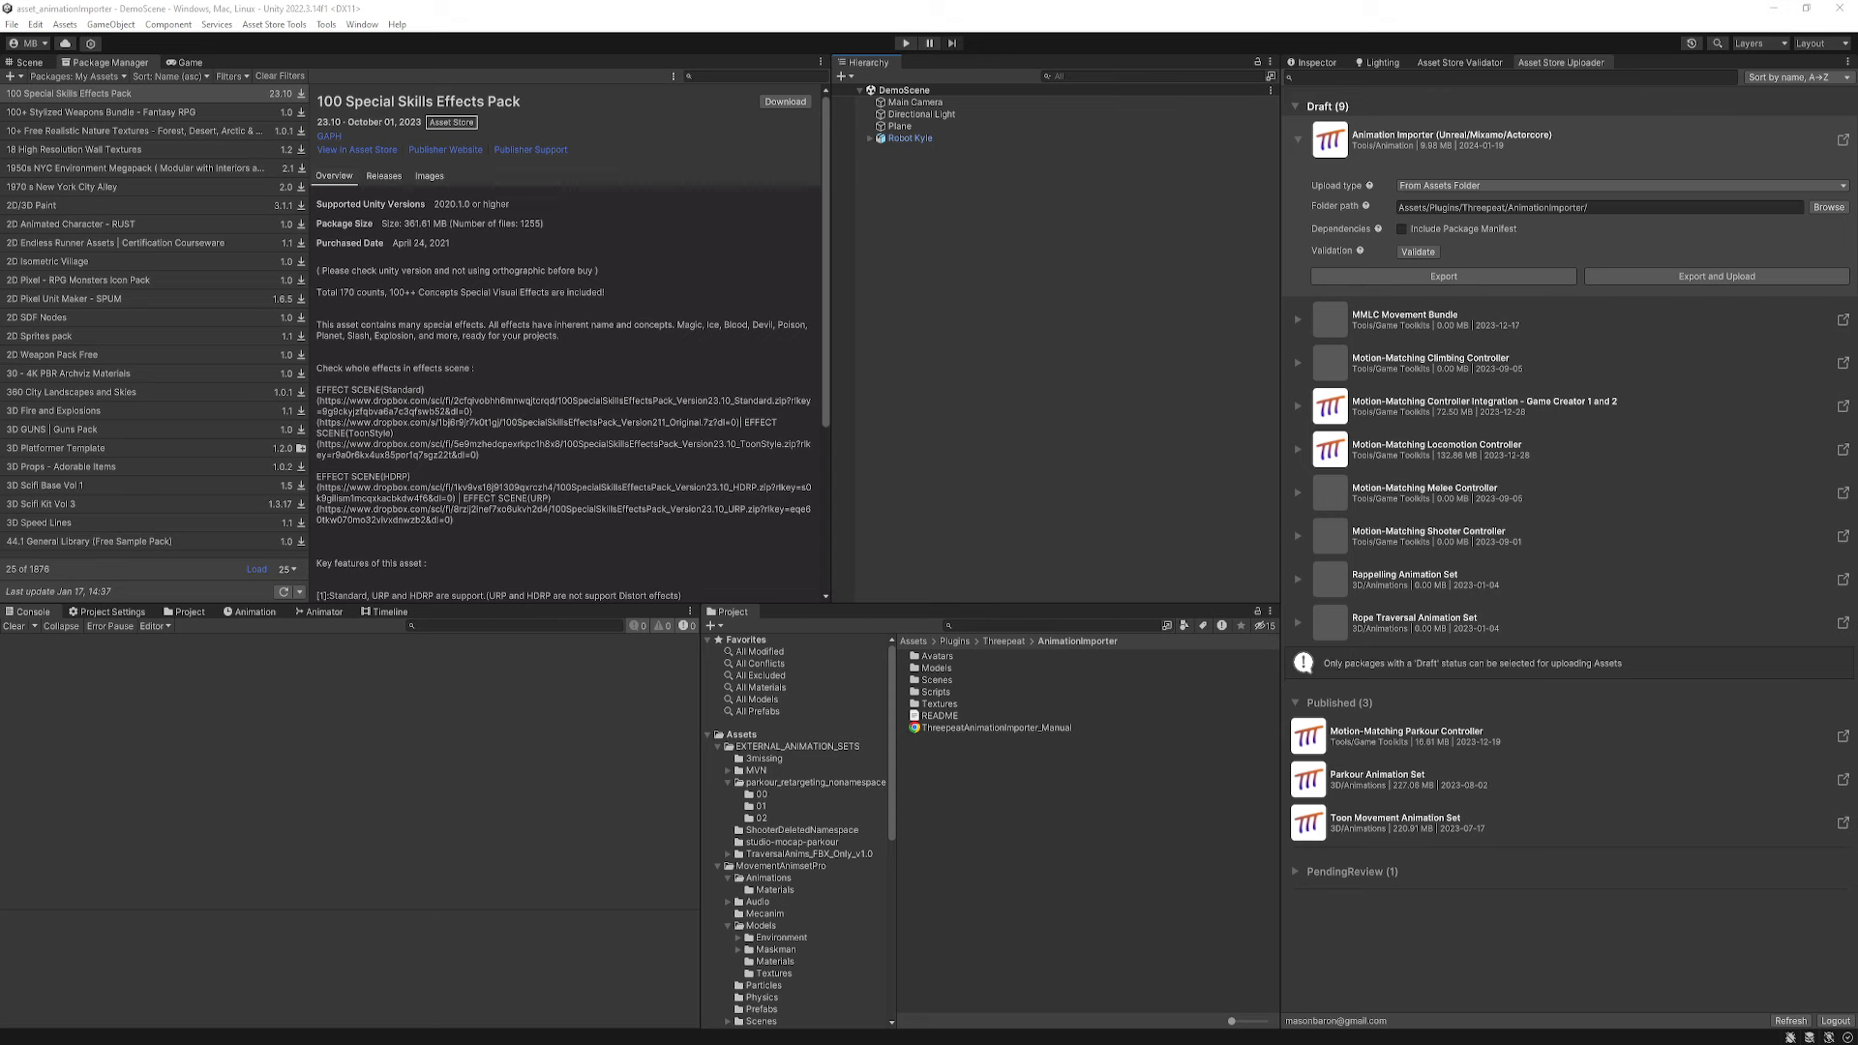
# - Import the exported Animation_UE4_Mannequin folder from File Explorer into the Unity project's EXTERNAL_ANIMATION_SETS folder and show that folder's contents
pyautogui.moveTo(1857, 209); pyautogui.dragTo(1459, 209)
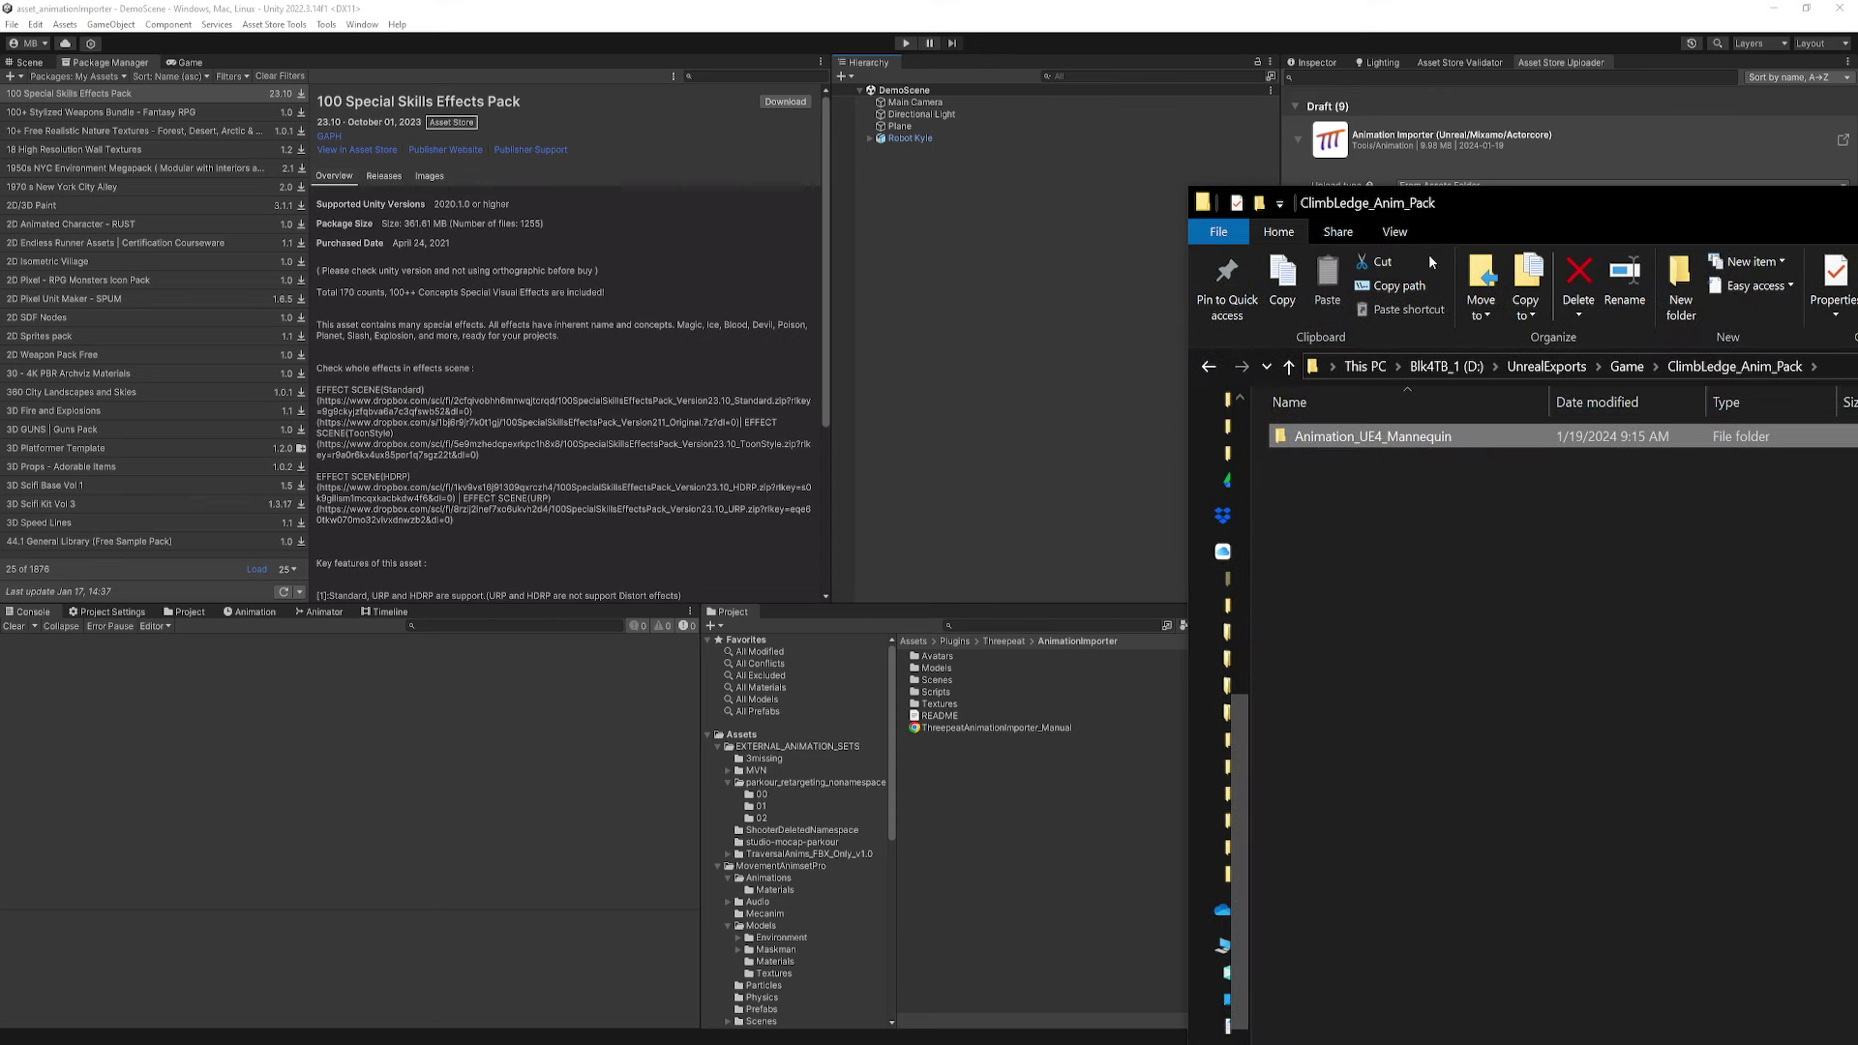
pyautogui.moveTo(1027, 696); pyautogui.dragTo(771, 751)
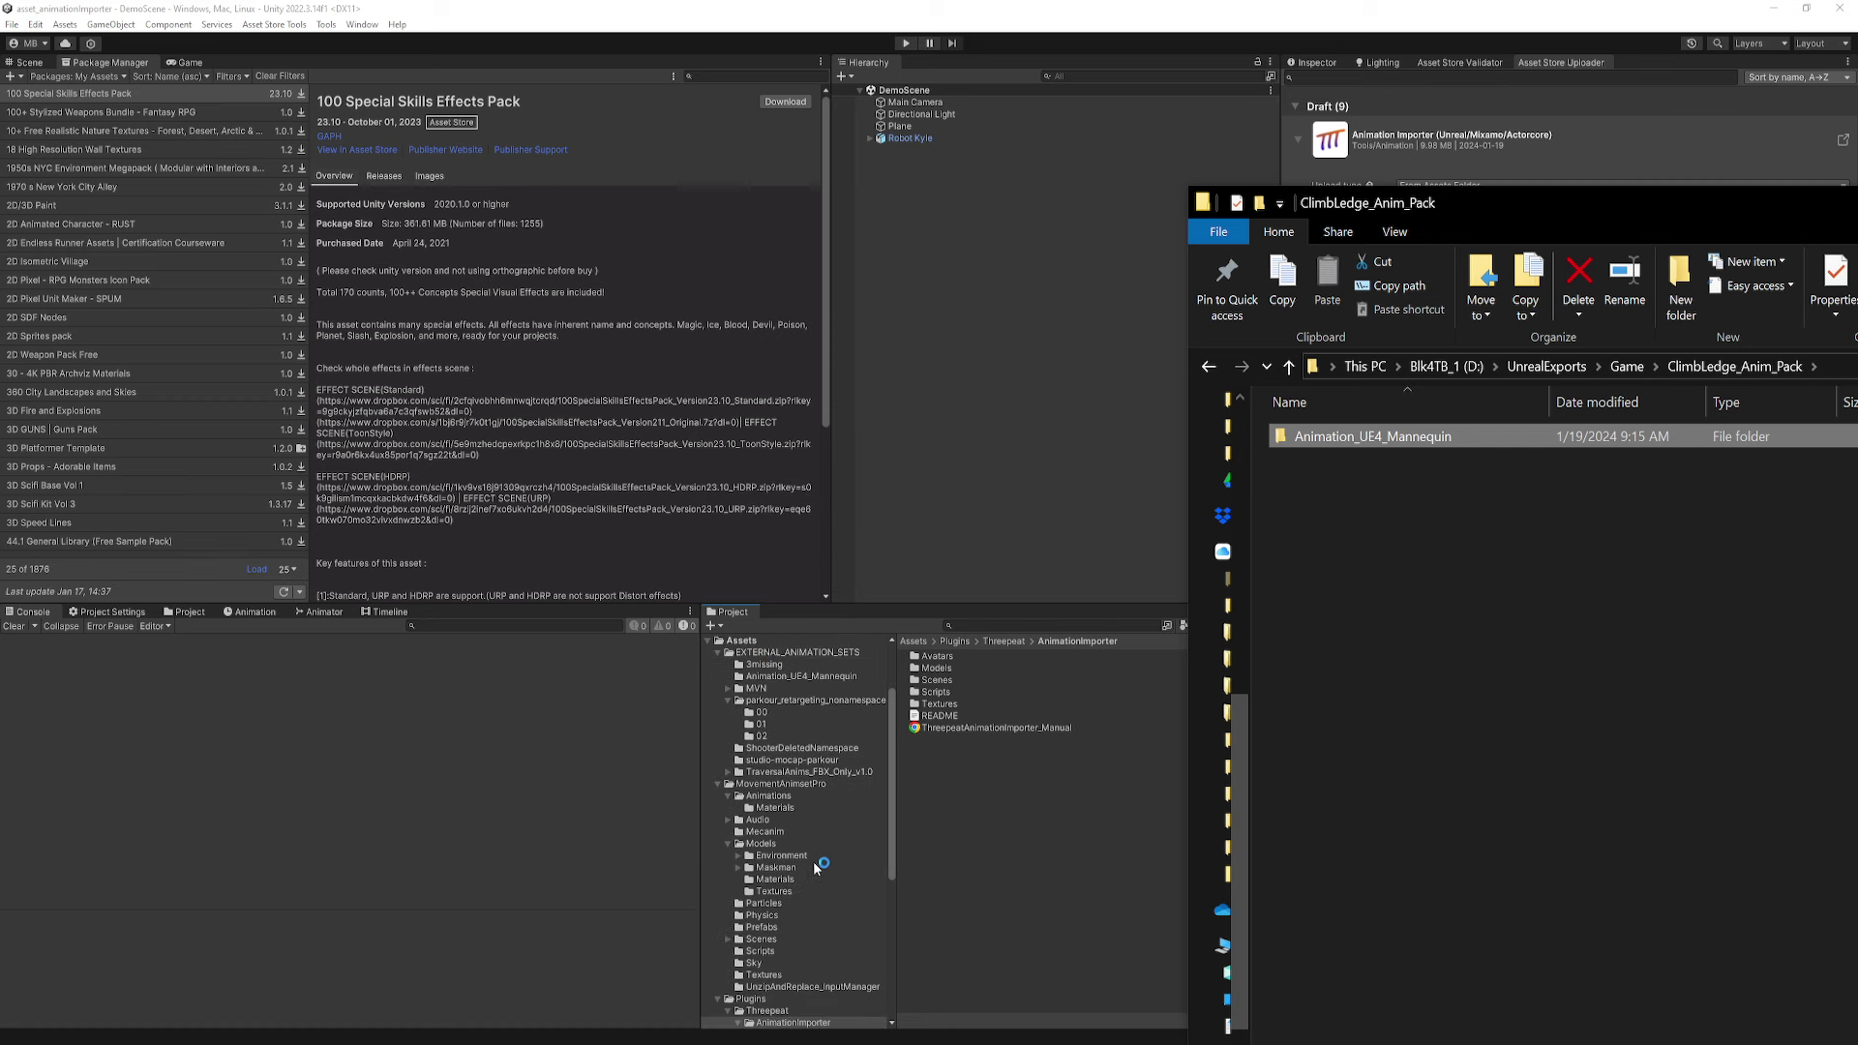
pyautogui.click(773, 749)
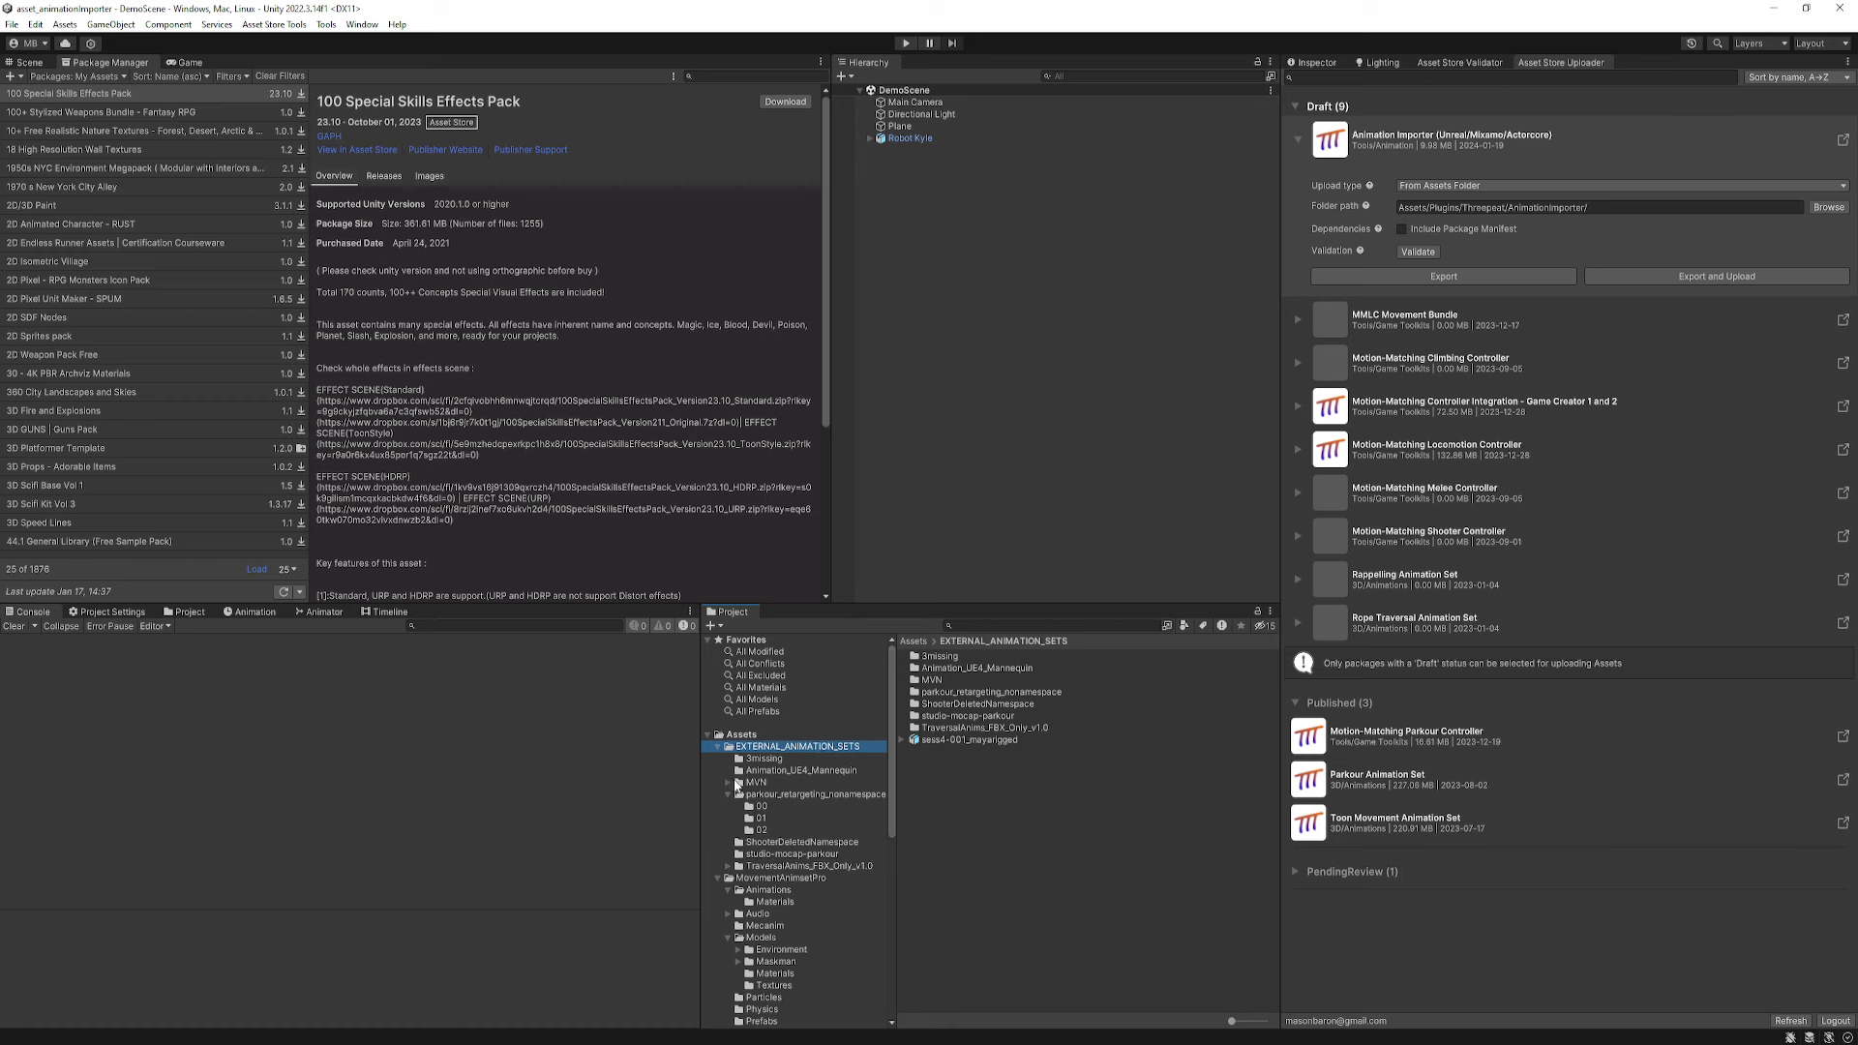
# - Open the imported Animation_UE4_Mannequin folder and check the rig import settings of Char_climb_exit_90_left_To_Idle_5cm
pyautogui.doubleClick(998, 670)
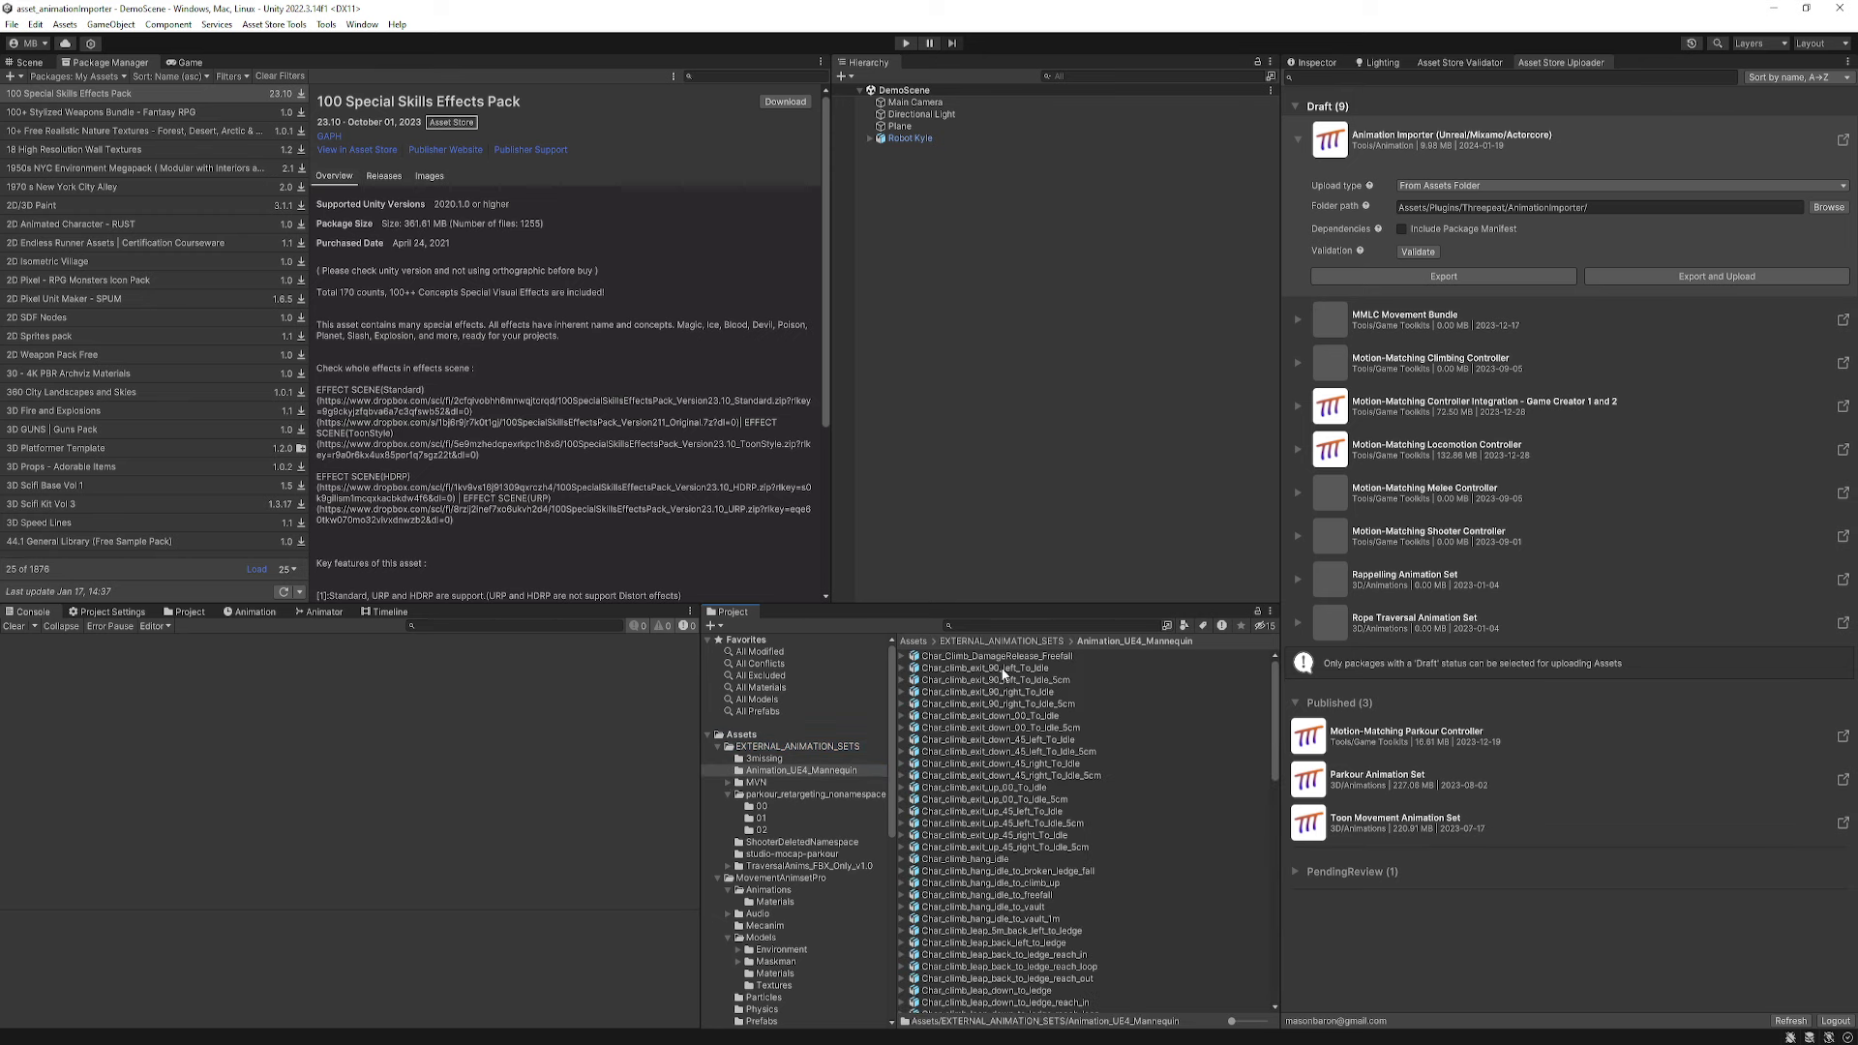
pyautogui.click(1065, 681)
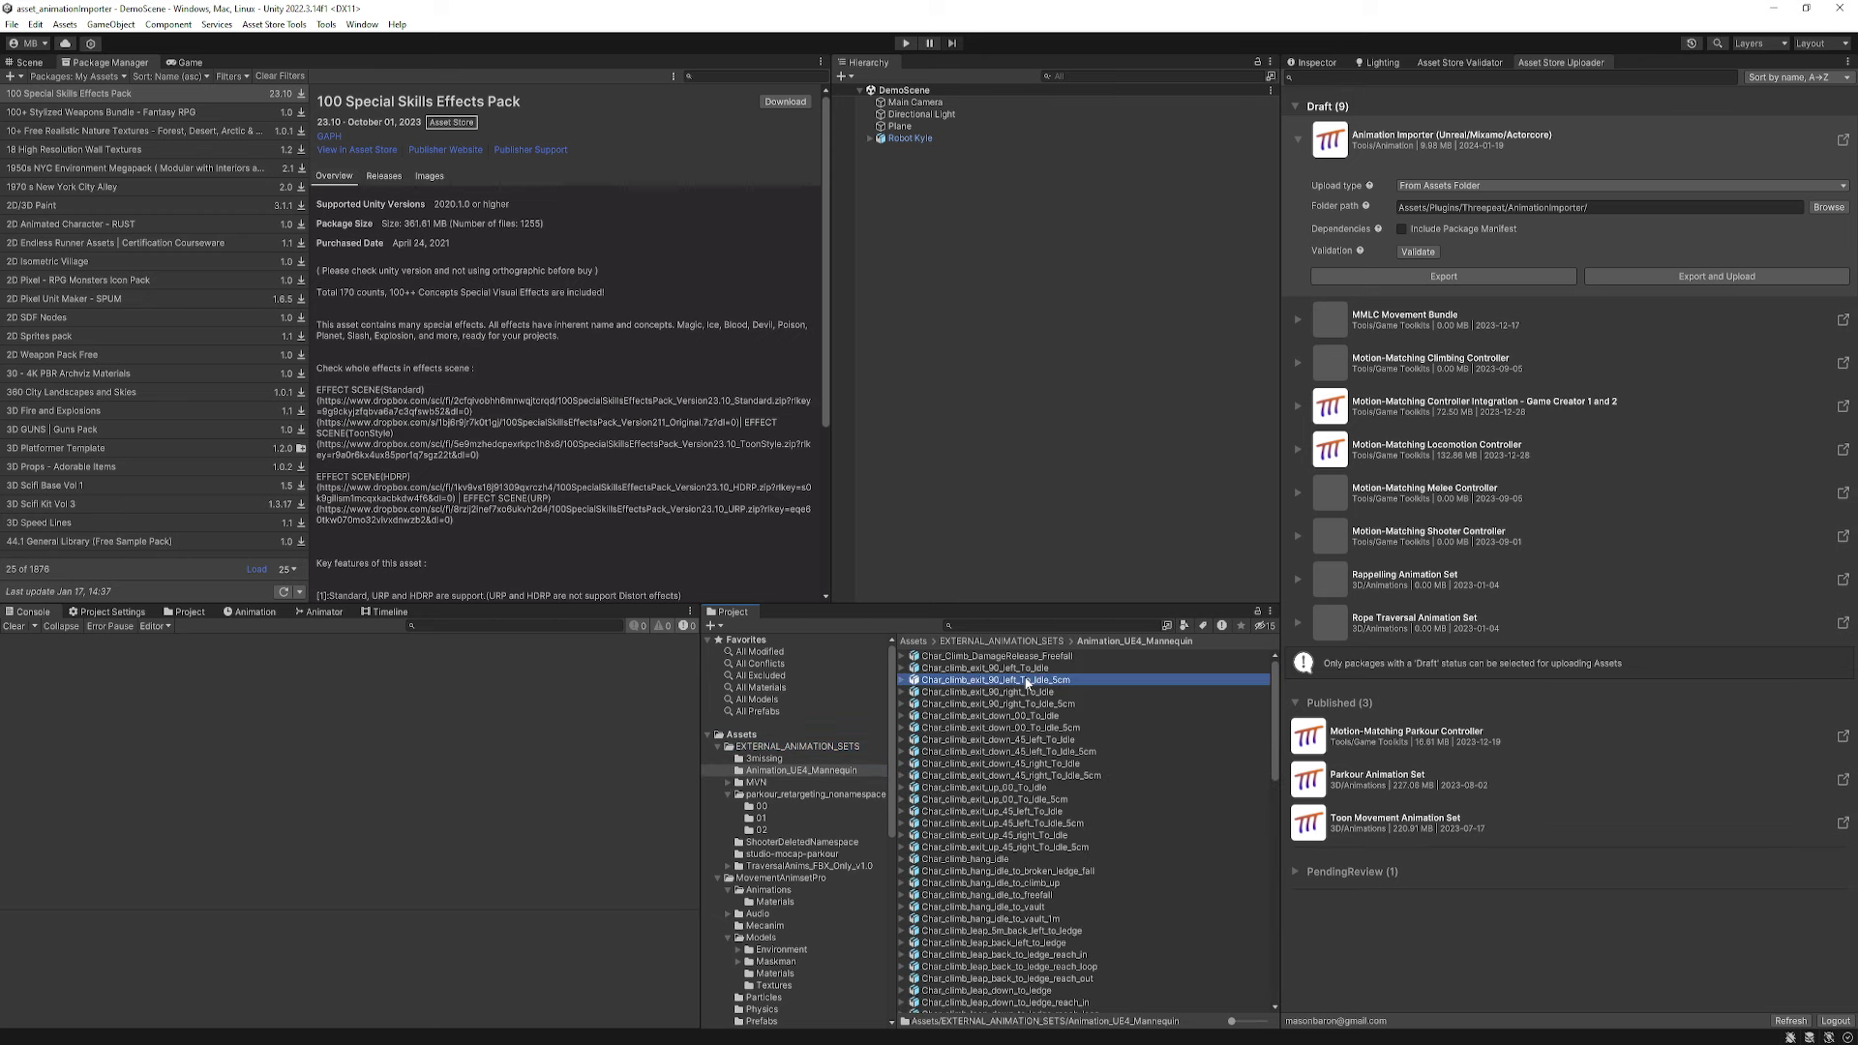
pyautogui.click(1320, 62)
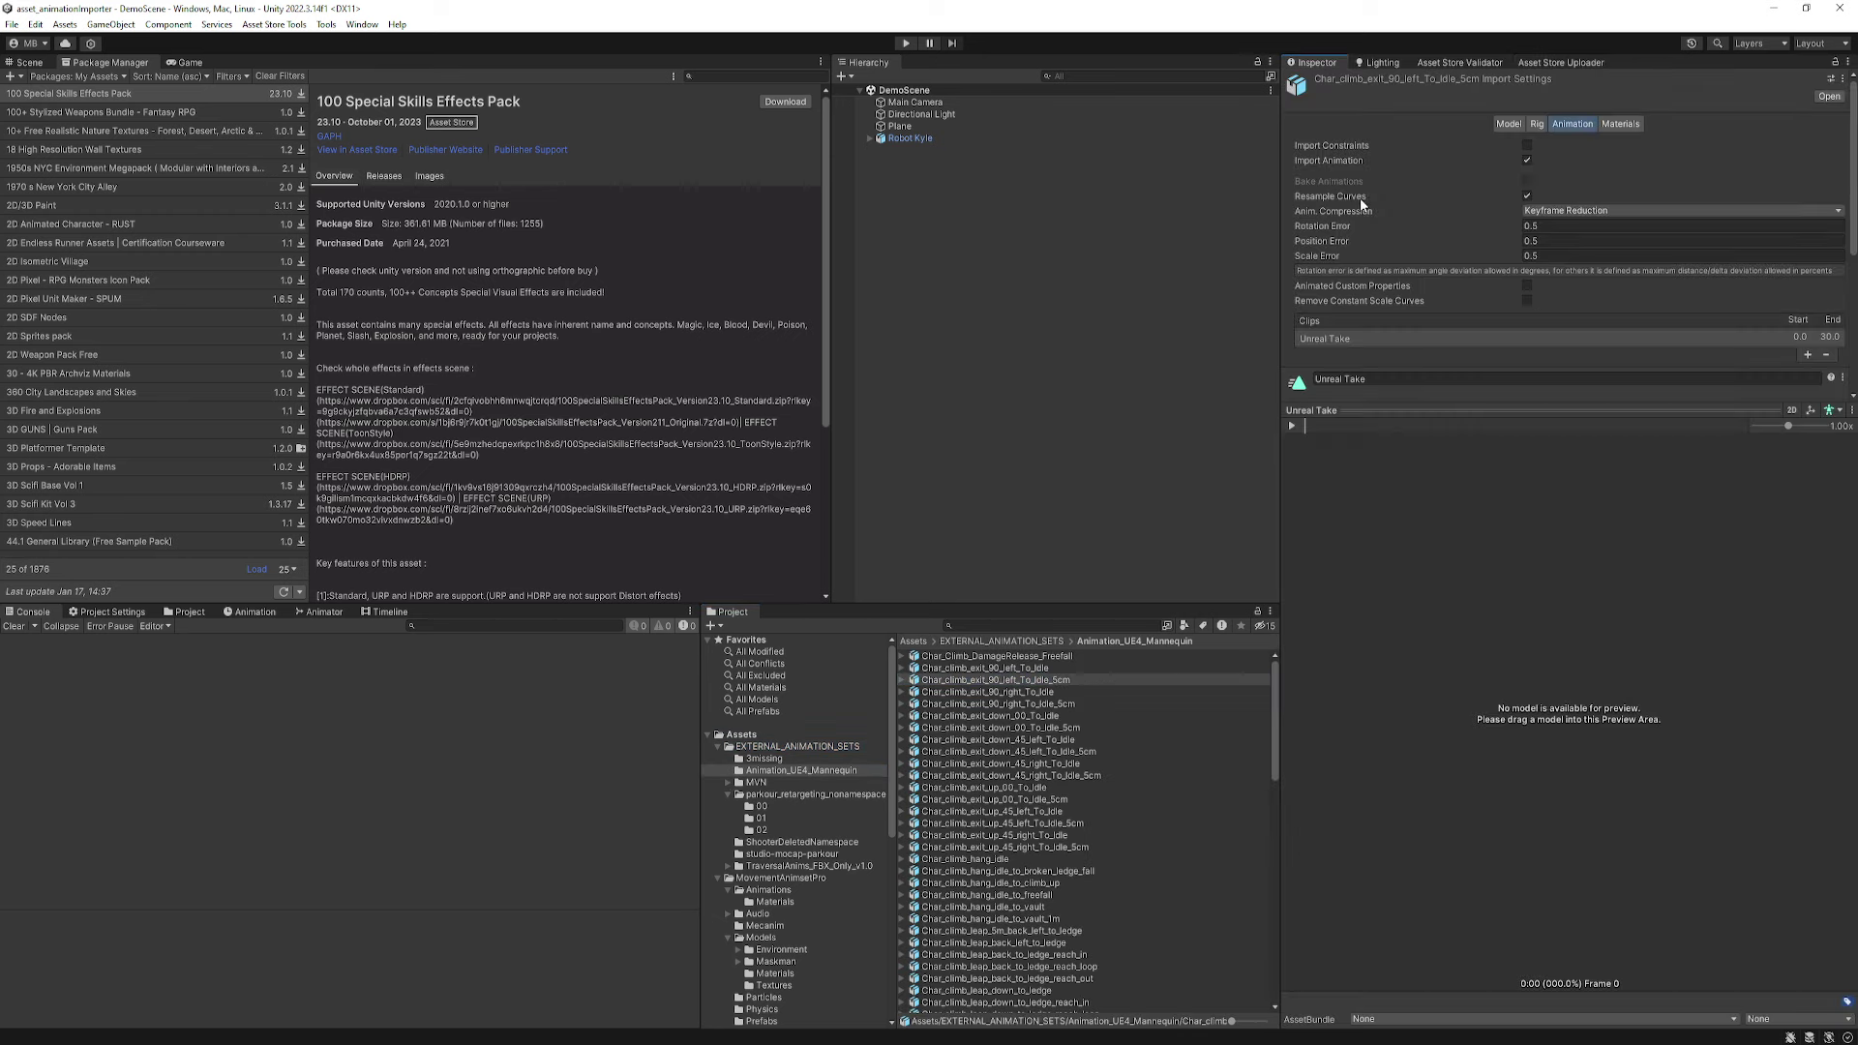
pyautogui.click(1539, 124)
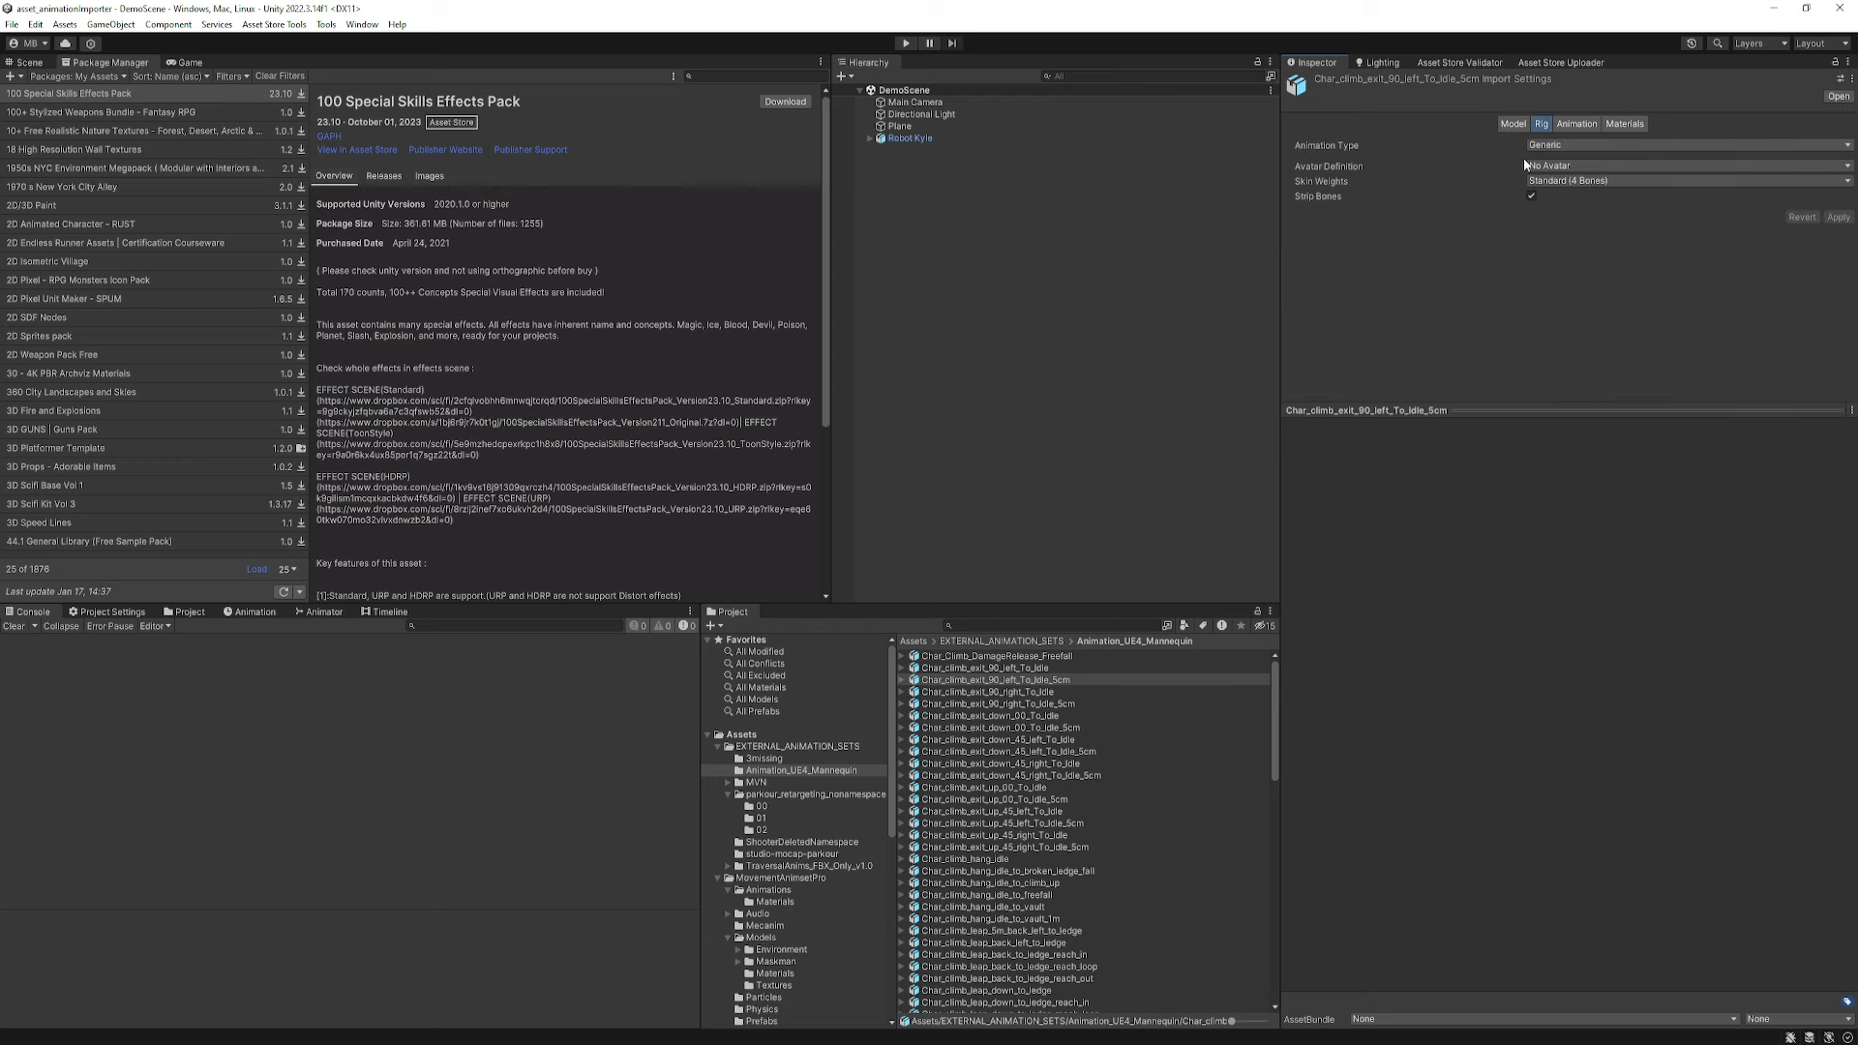
# - Process all models in the folder with Threepeat Animation Importer's FULL: Auto-Humanoid and Use Other Avatar, choosing the ANIM_IMPORTER_UE4MannySkeletonAvatar
pyautogui.click(969, 667)
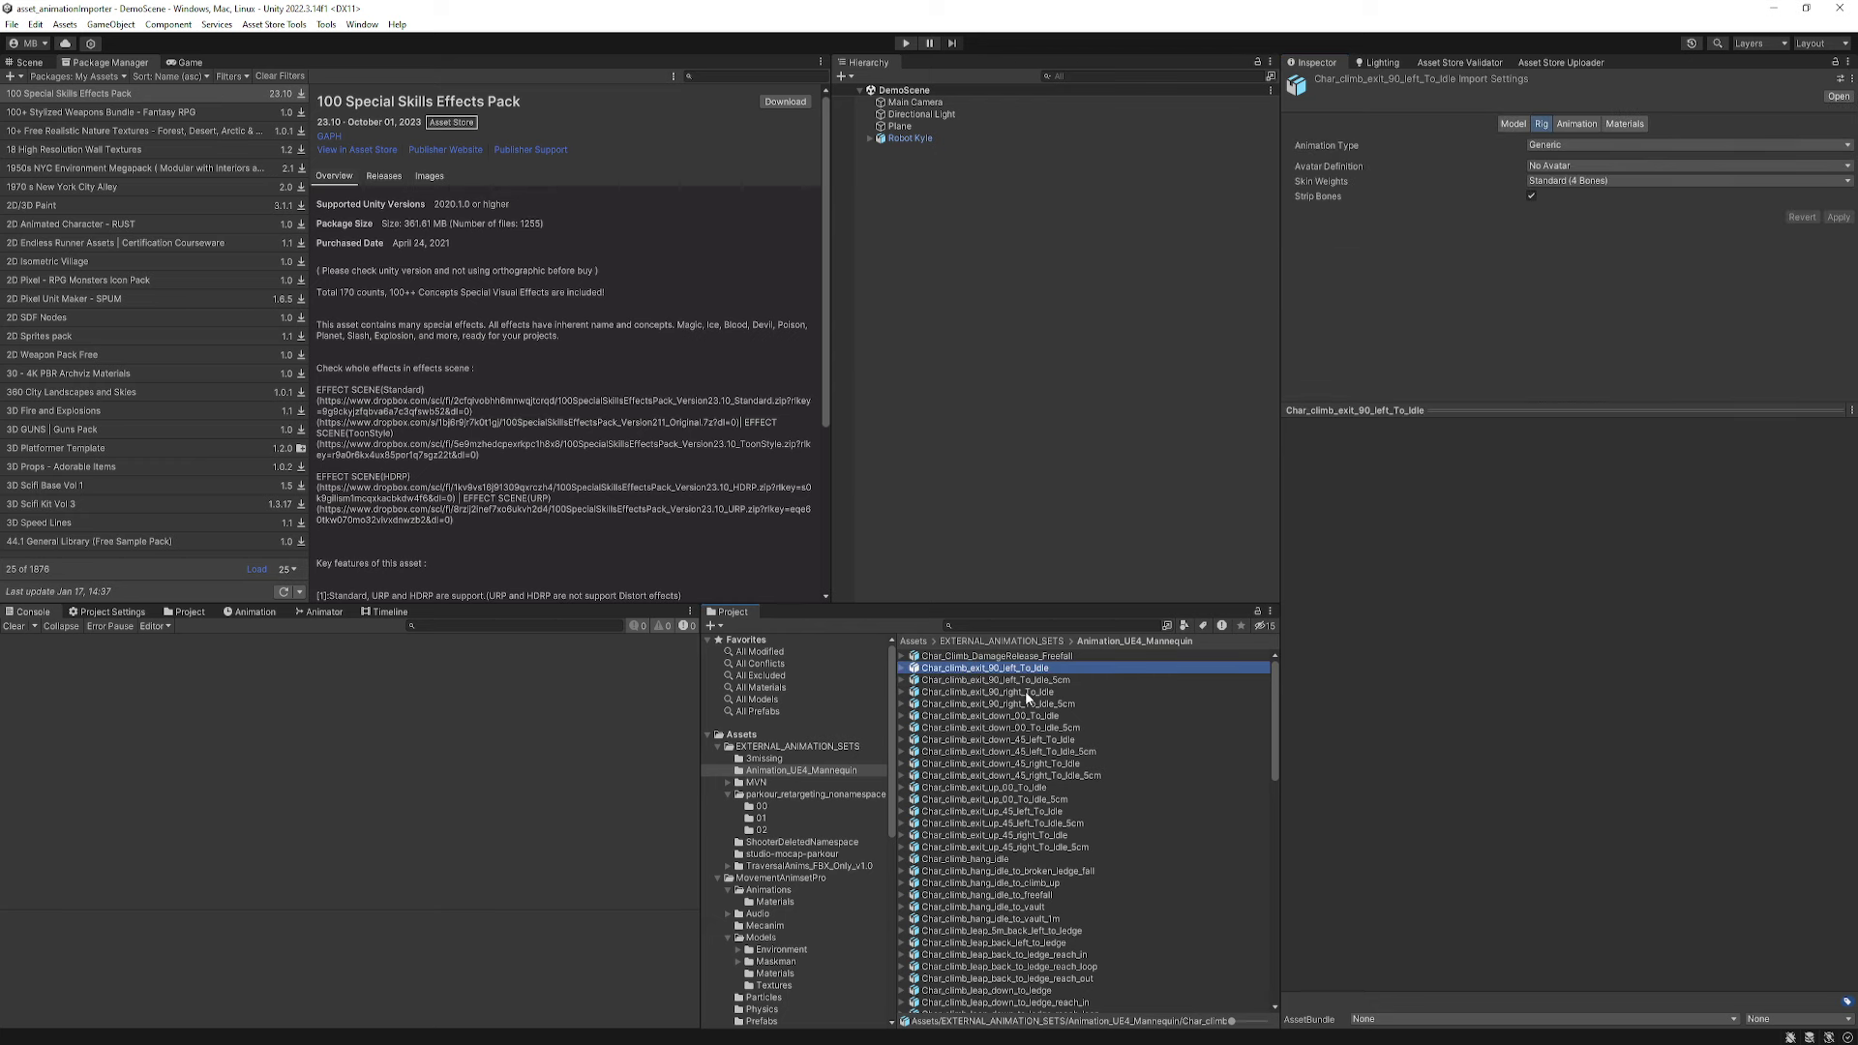
pyautogui.hotkey('ctrl', 'a')
pyautogui.rightClick(1014, 693)
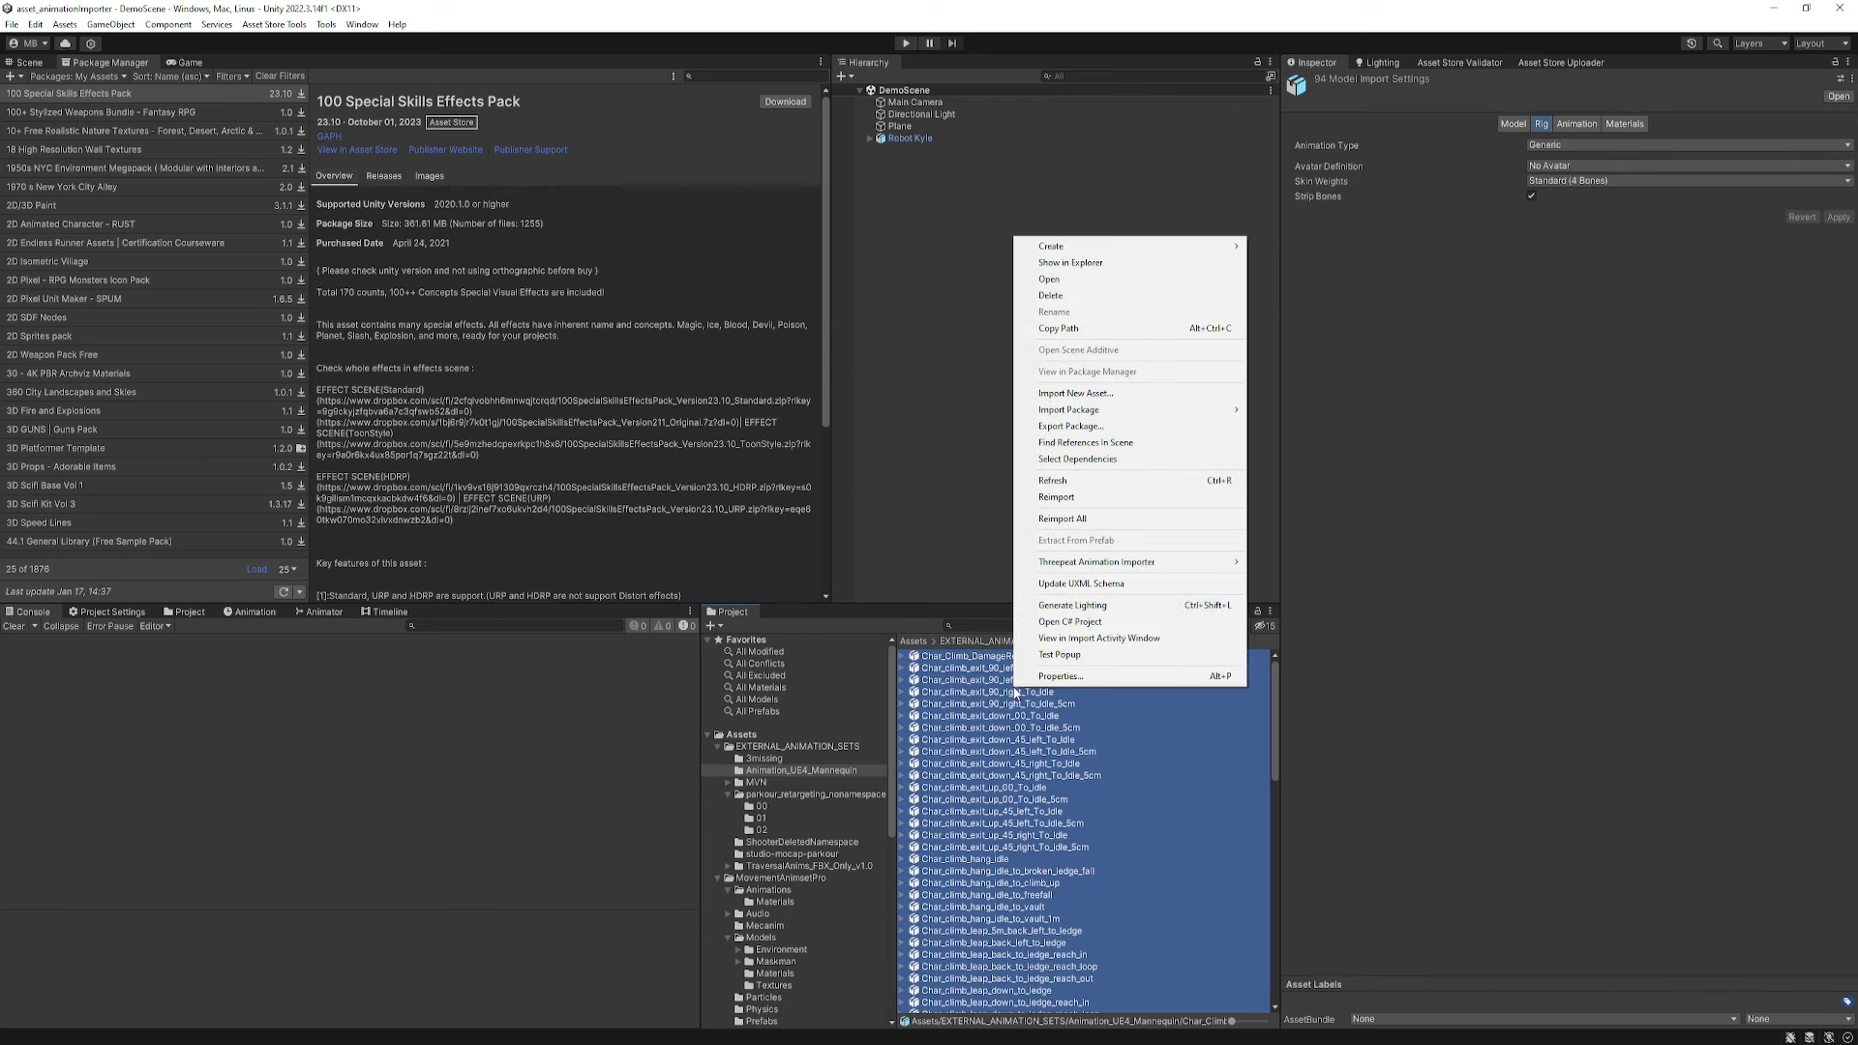
pyautogui.moveTo(1164, 563)
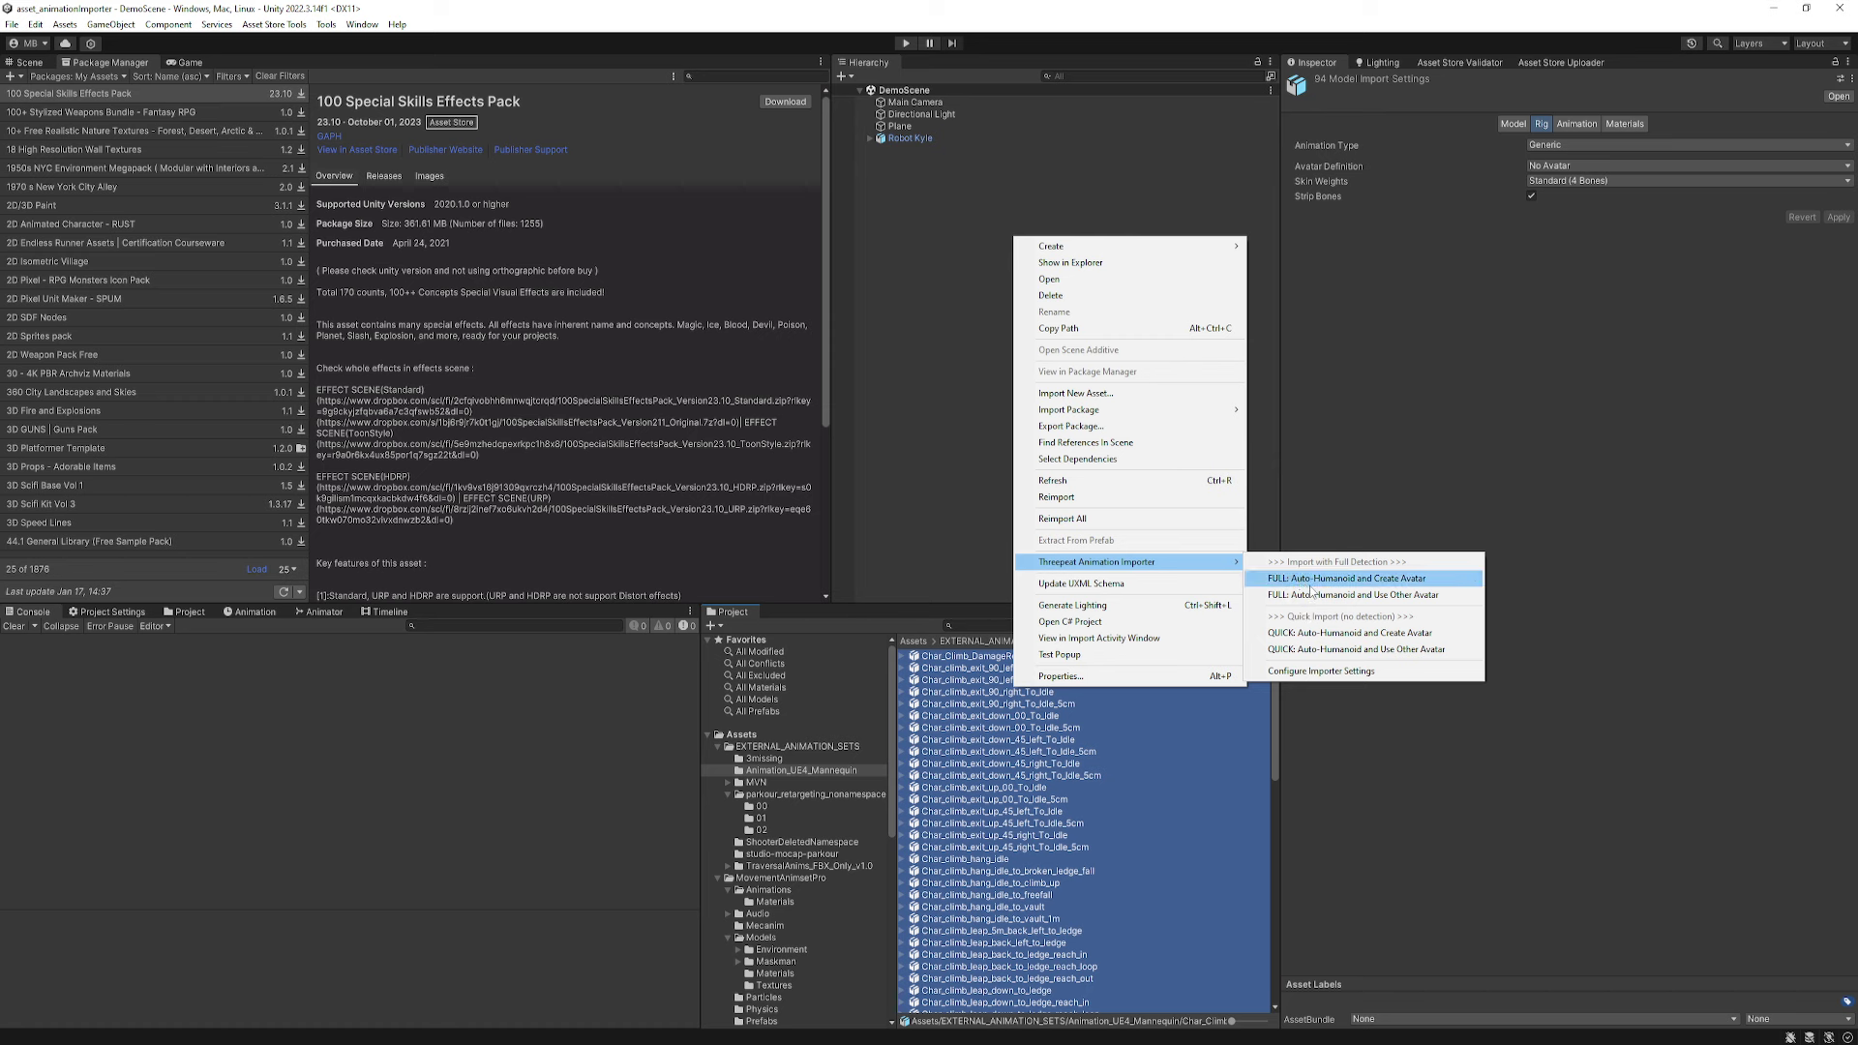
pyautogui.click(1409, 595)
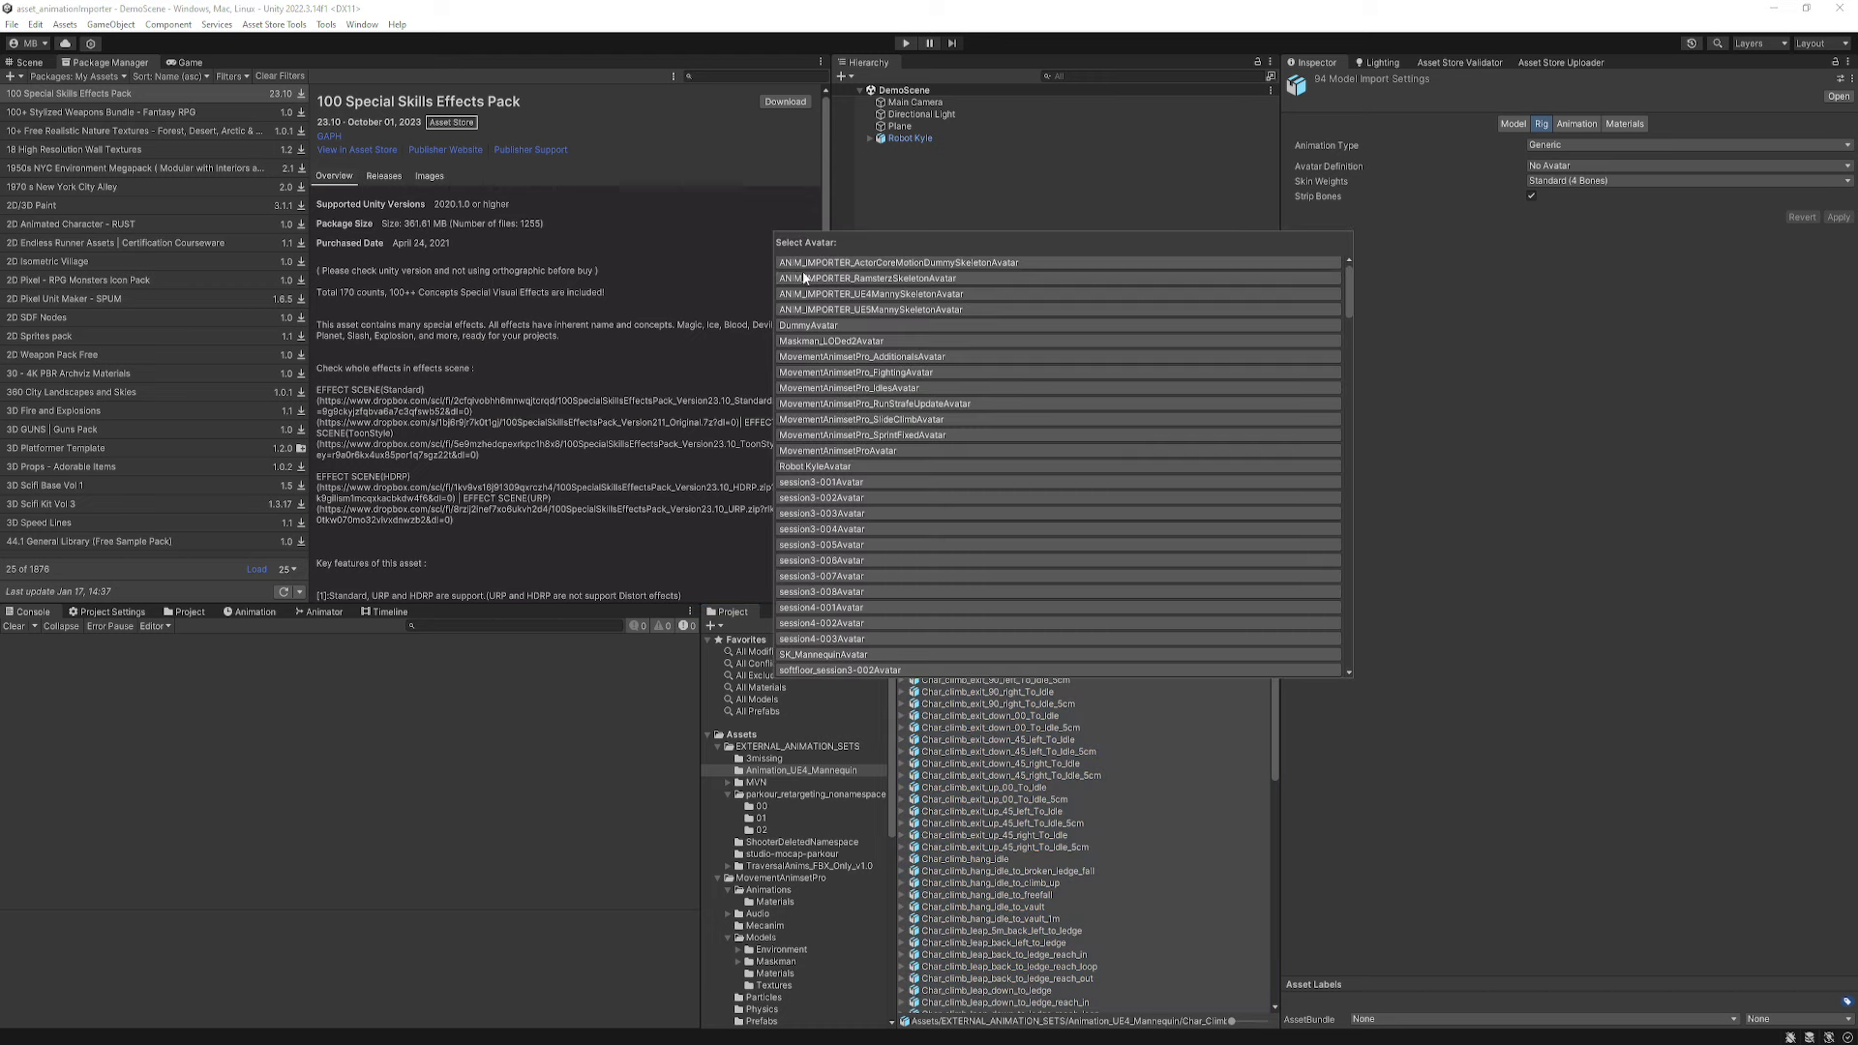
pyautogui.click(894, 295)
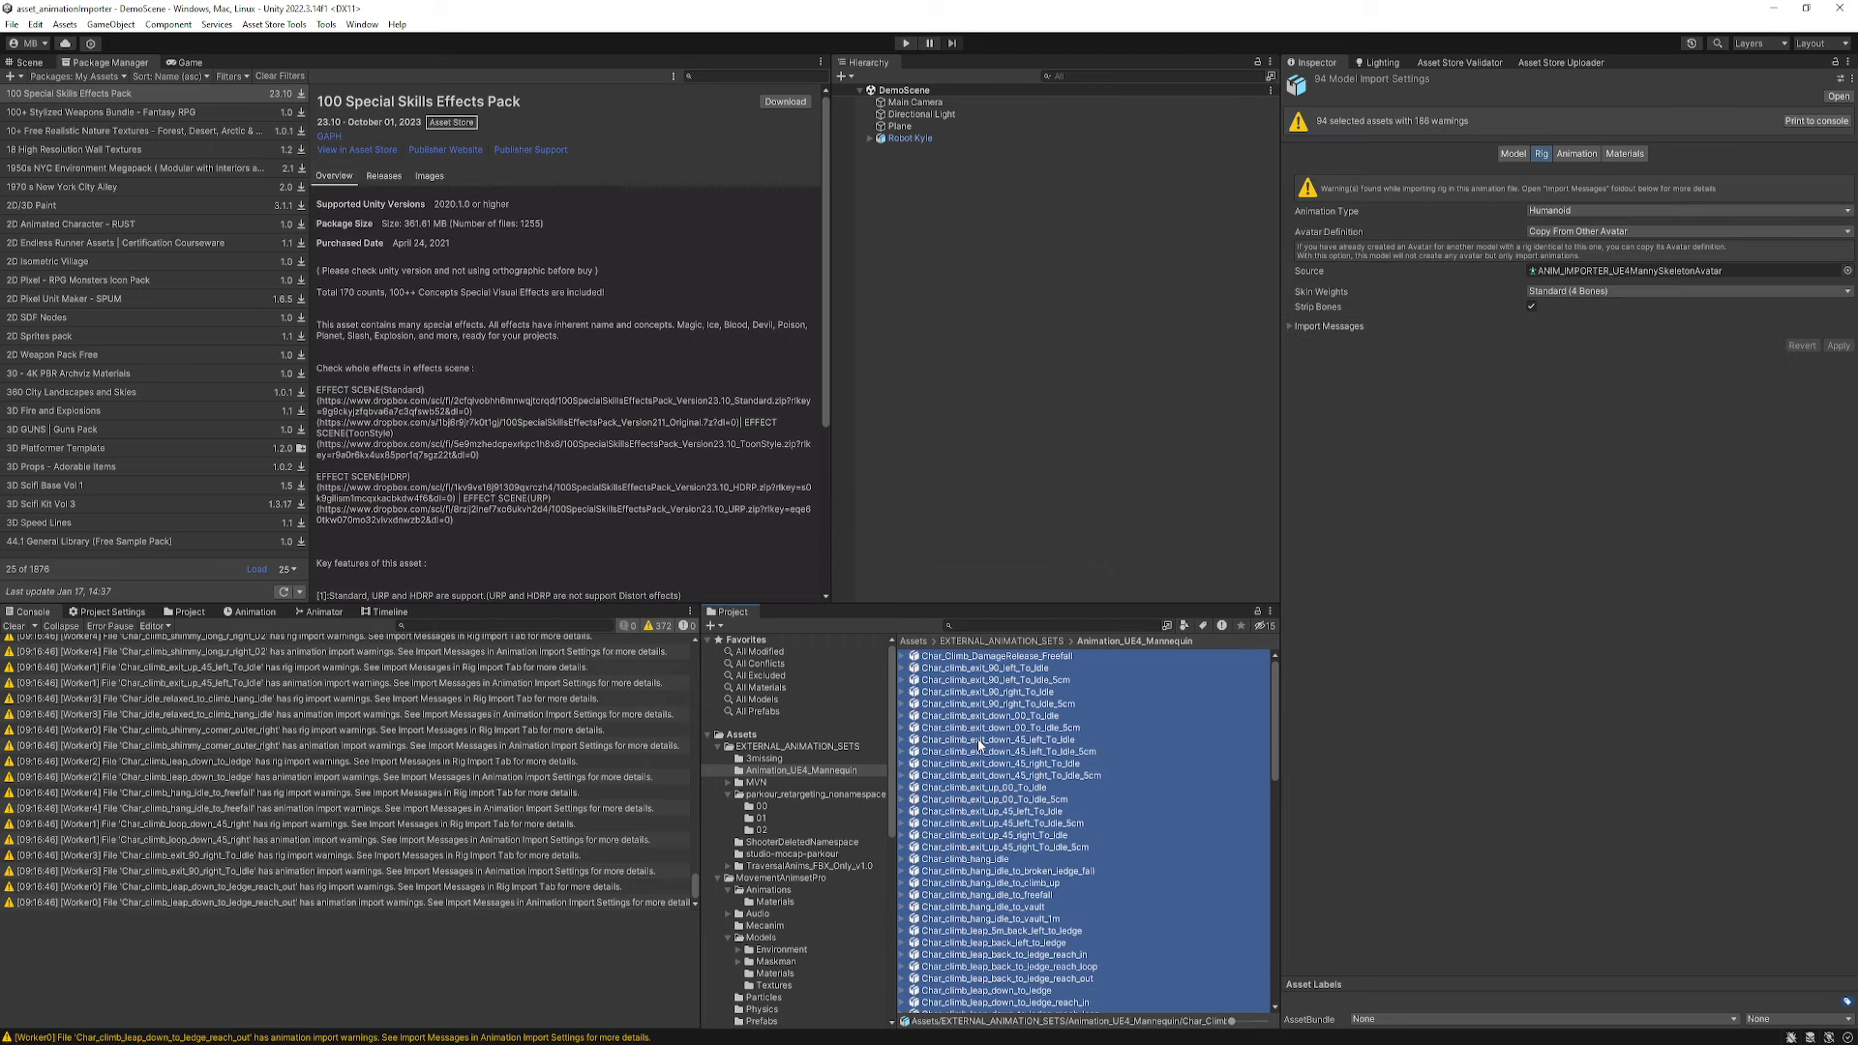
# - Review the animation import settings and root transform options of Char_climb_exit_down_45_left_To_Idle
pyautogui.click(1574, 155)
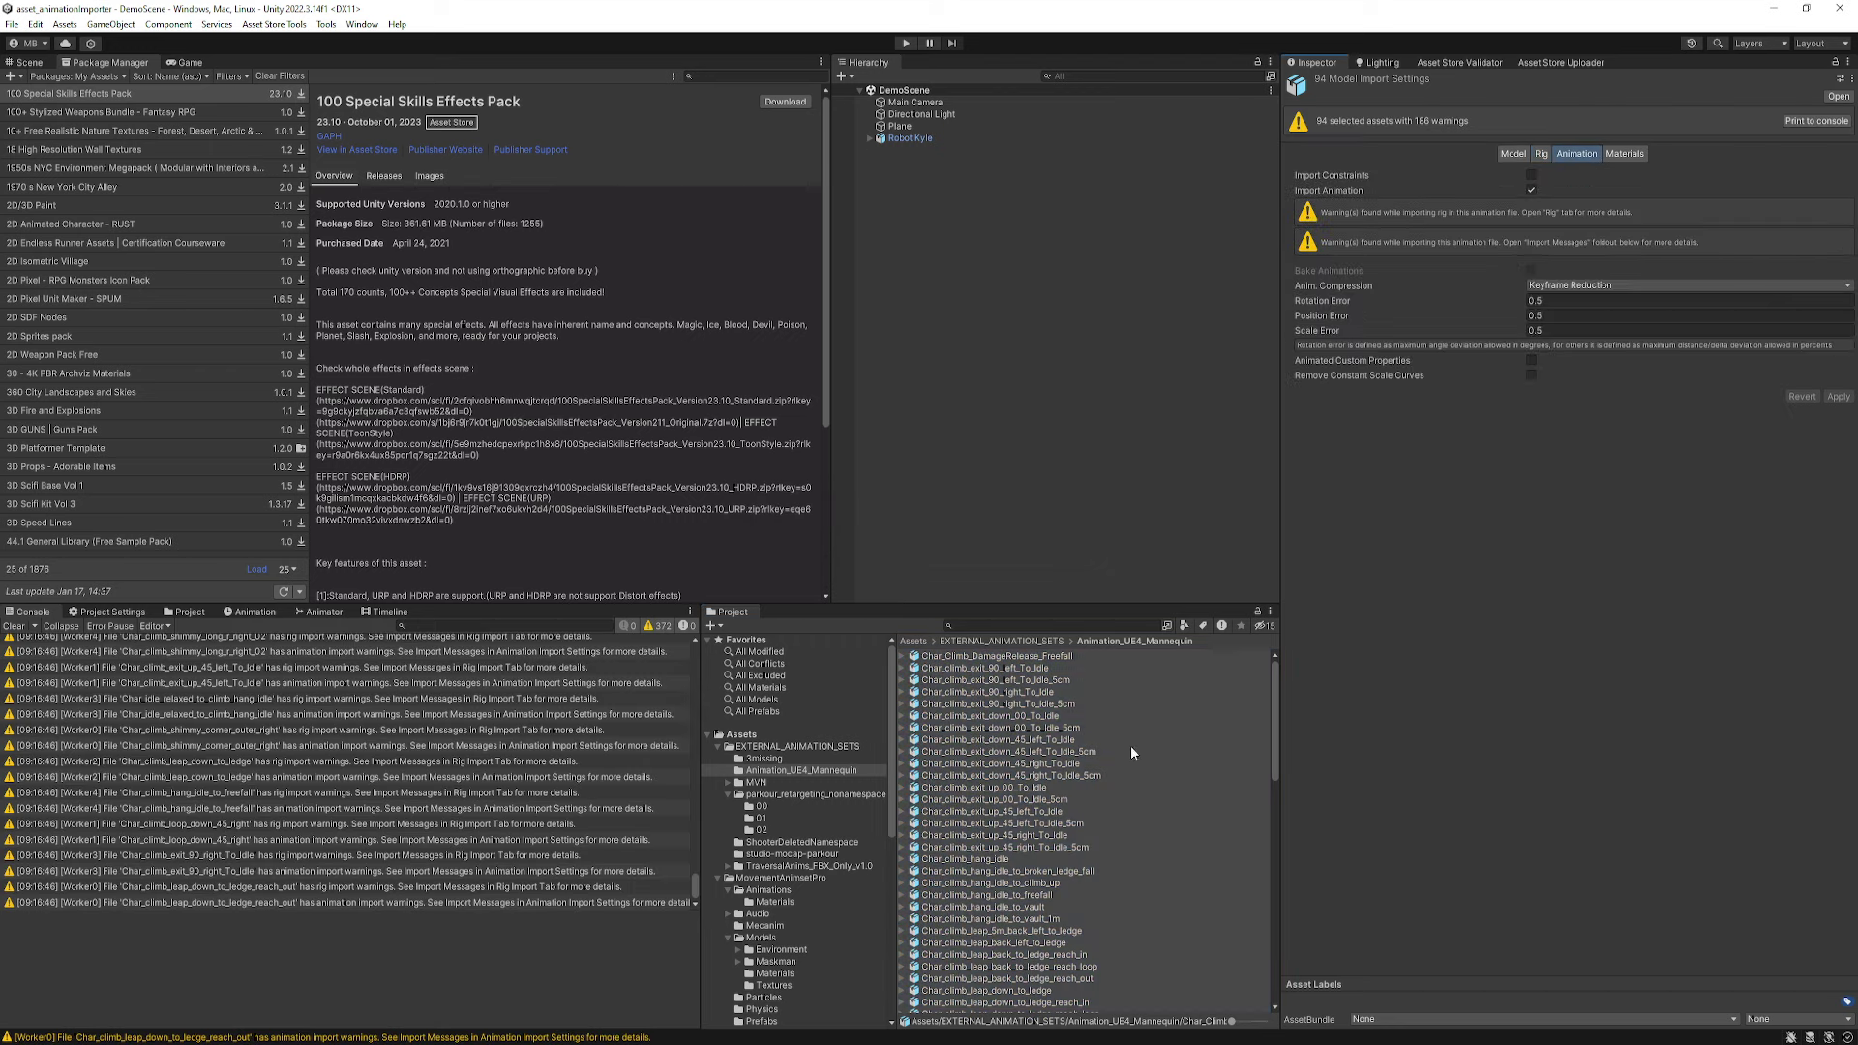
pyautogui.click(1027, 740)
pyautogui.scroll(-10, 1498, 265)
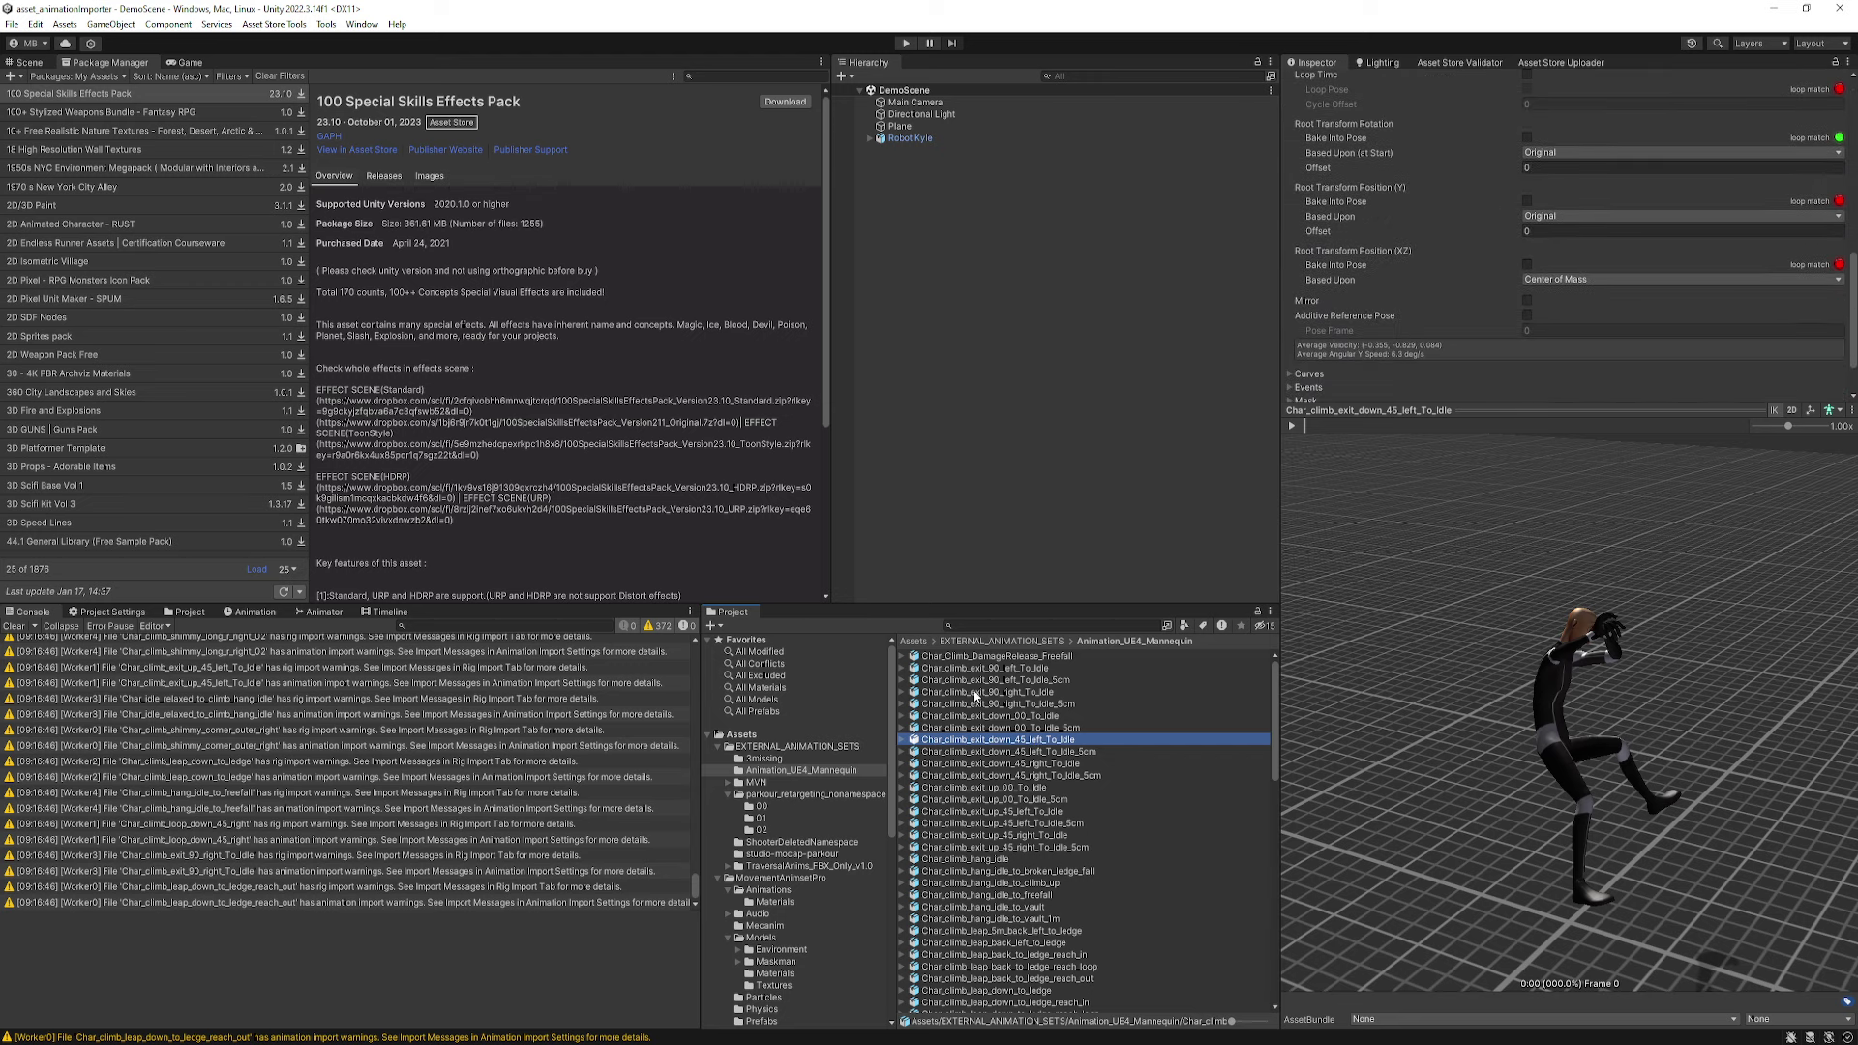
# - Go through the climb exit and hang clips one by one, comparing their root transform settings and pose previews
pyautogui.click(1032, 752)
pyautogui.press('Down')
pyautogui.press('Down')
pyautogui.press('Down')
pyautogui.press('Down')
pyautogui.press('Down')
pyautogui.press('Down')
pyautogui.press('Down')
pyautogui.press('Down')
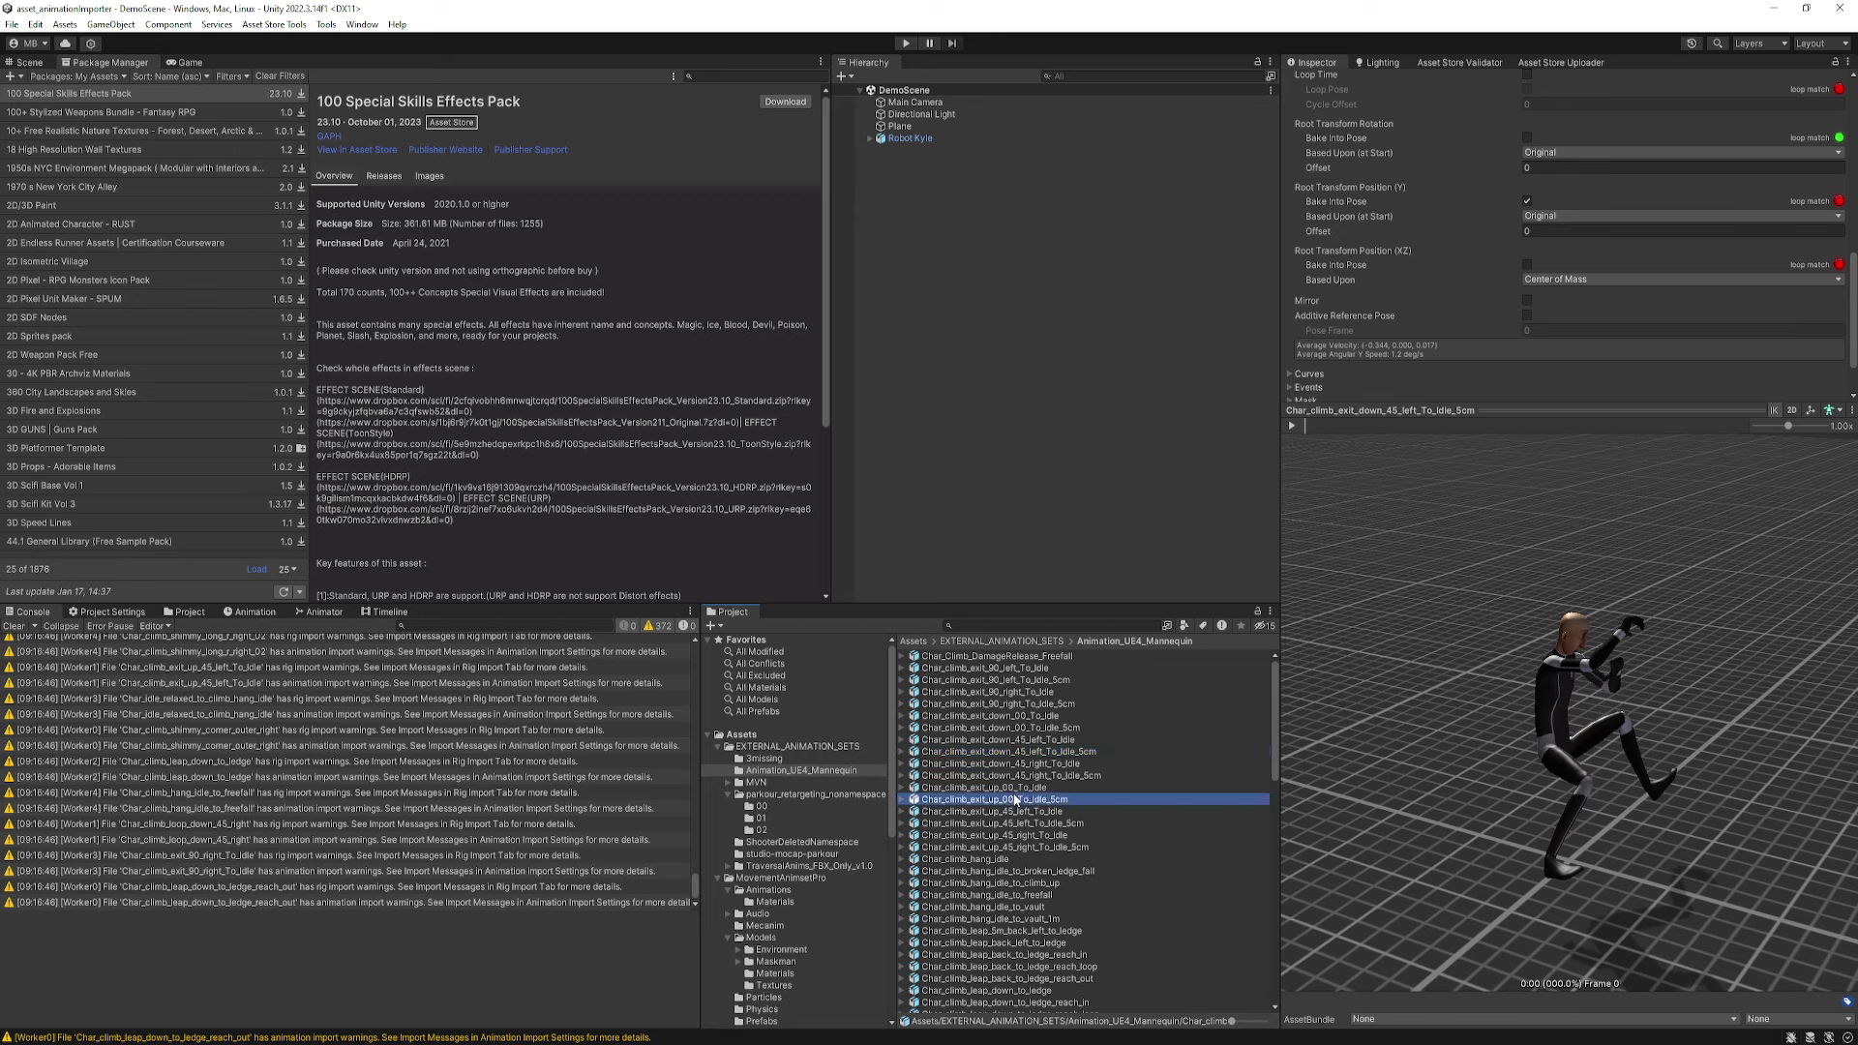
pyautogui.press('Down')
pyautogui.press('Down')
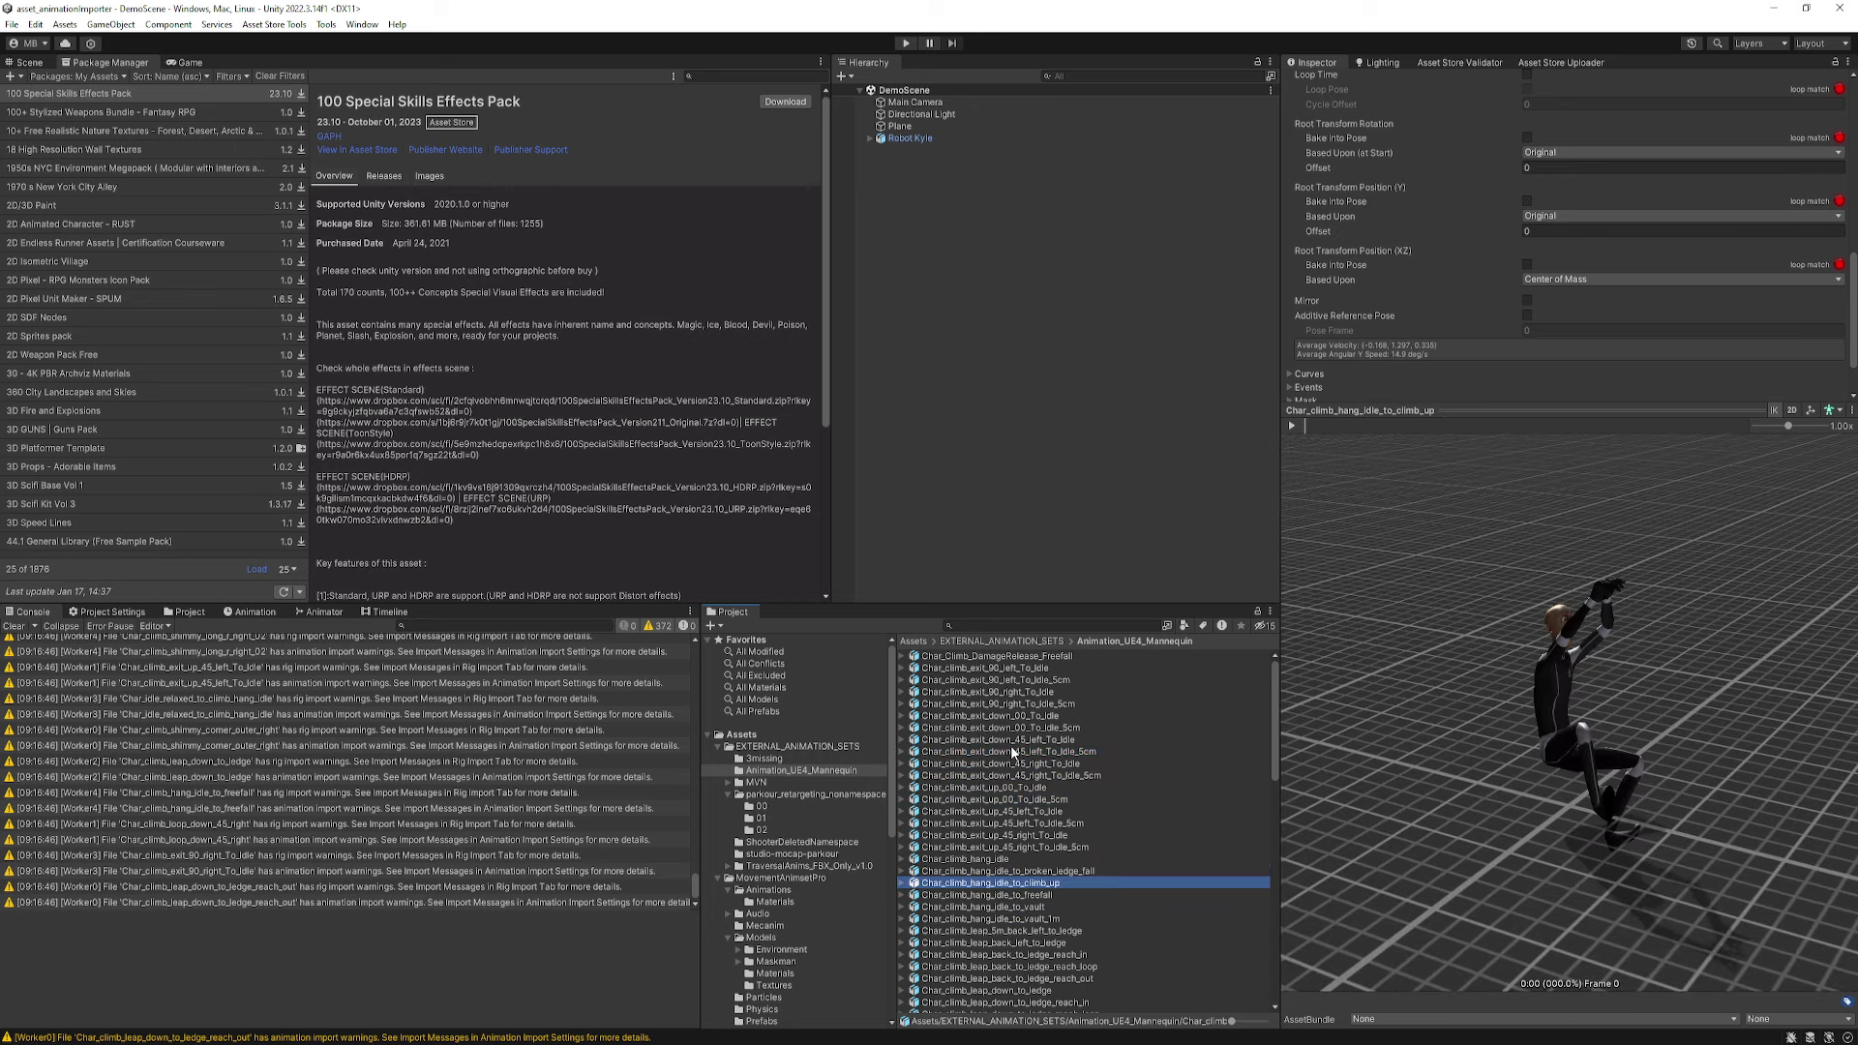
pyautogui.press('Up')
pyautogui.press('Up')
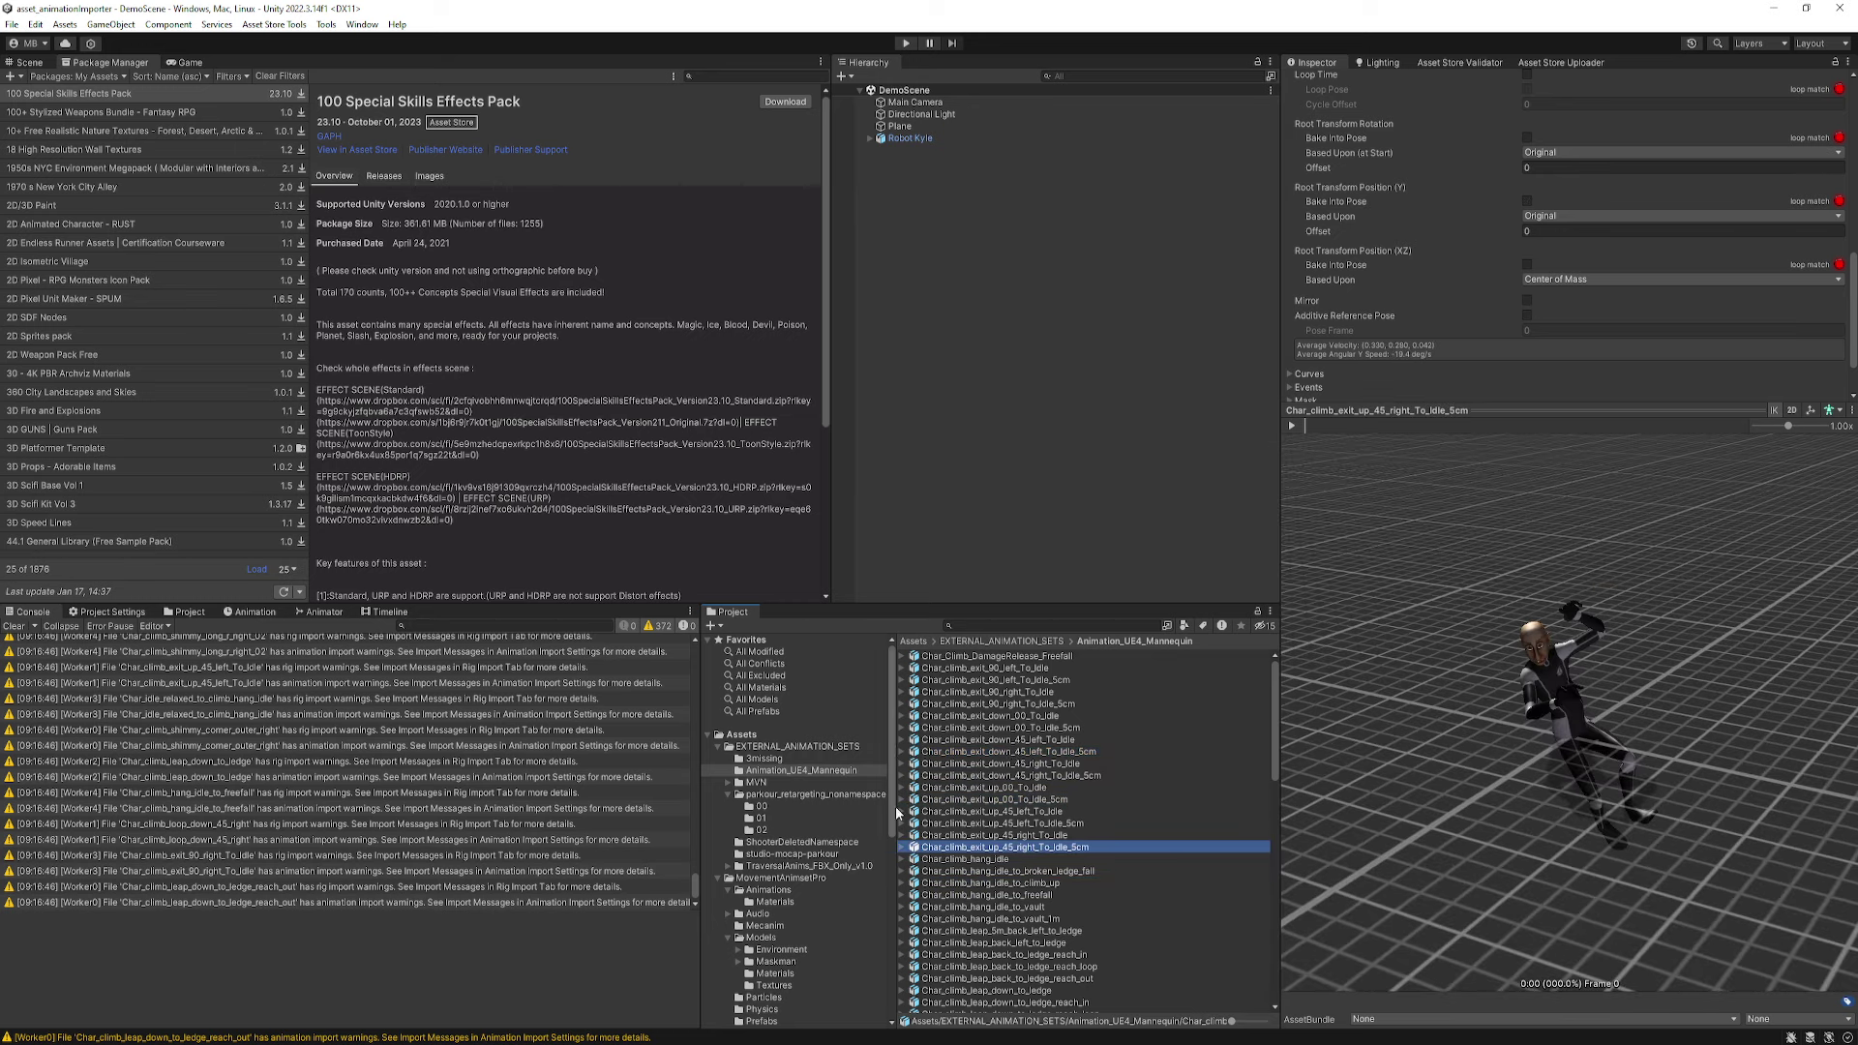
# - Select Char_climb_hang_idle and enlarge its import settings area to examine the loop and root transform options
pyautogui.press('Down')
pyautogui.scroll(4, 1753, 254)
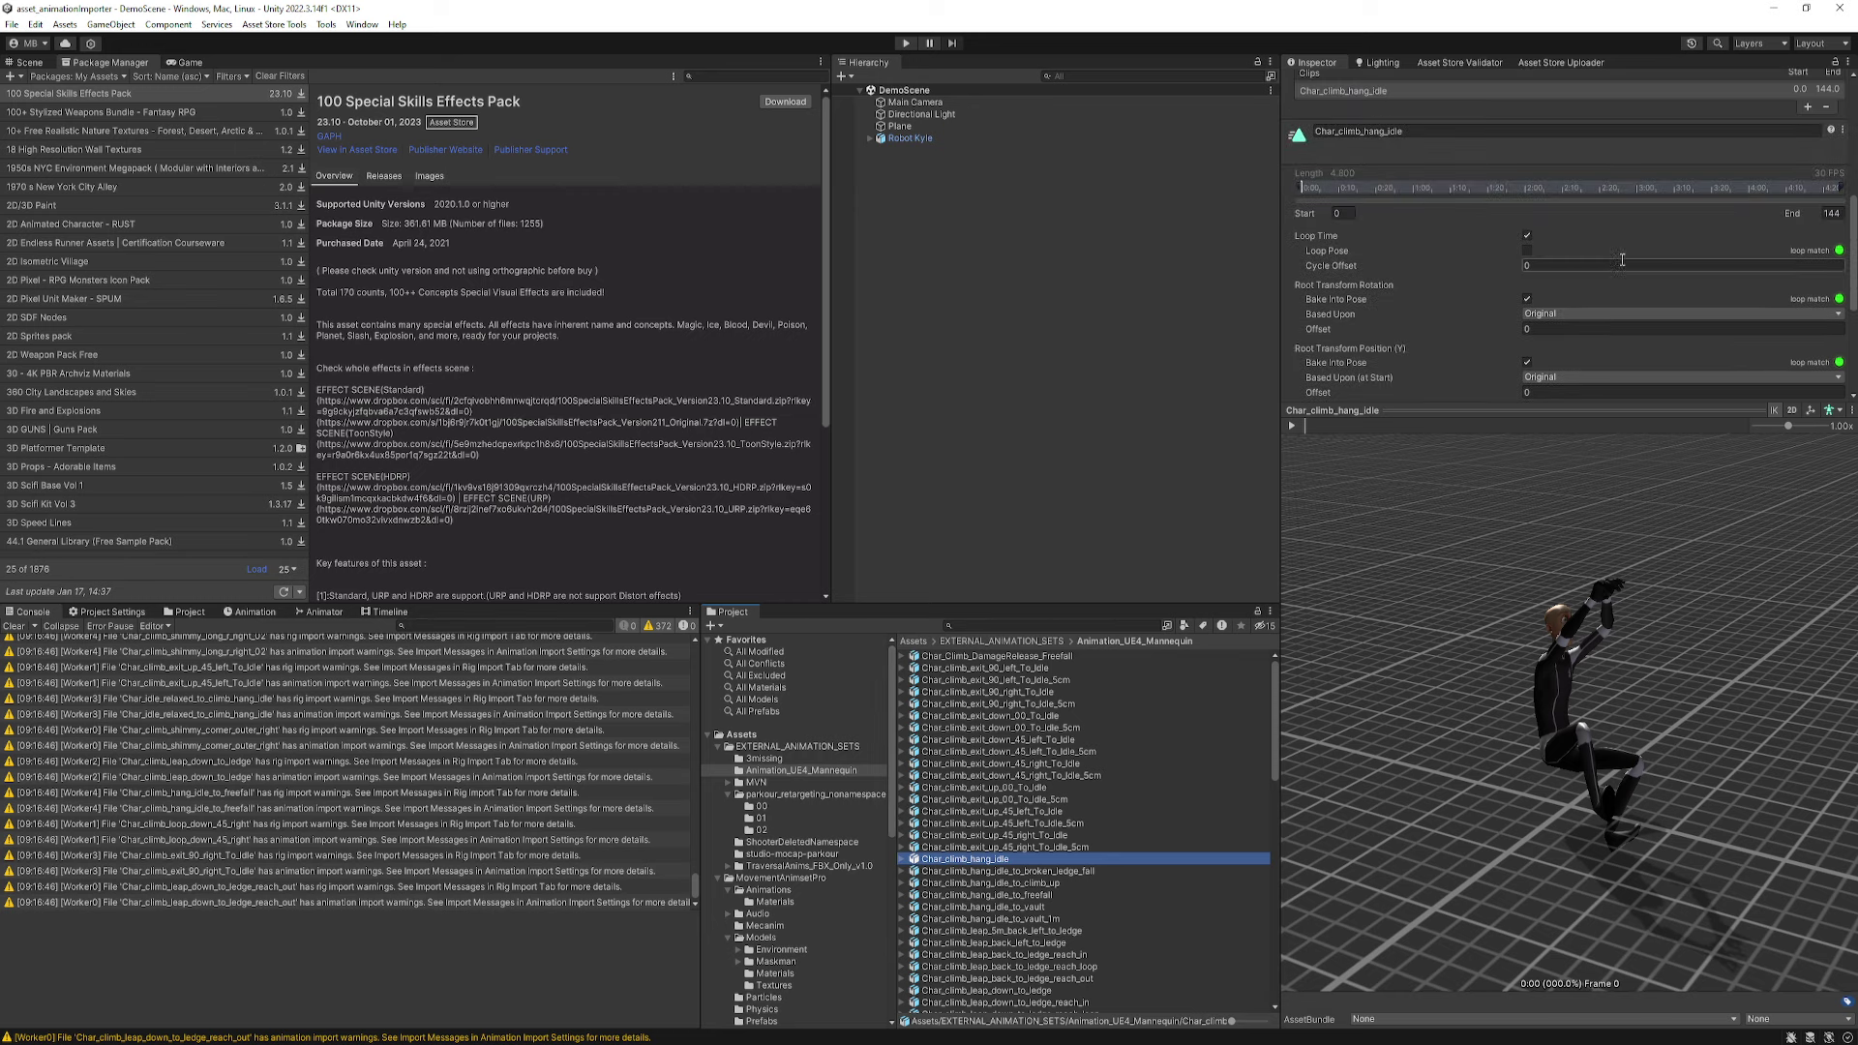
pyautogui.moveTo(1437, 410); pyautogui.dragTo(1437, 546)
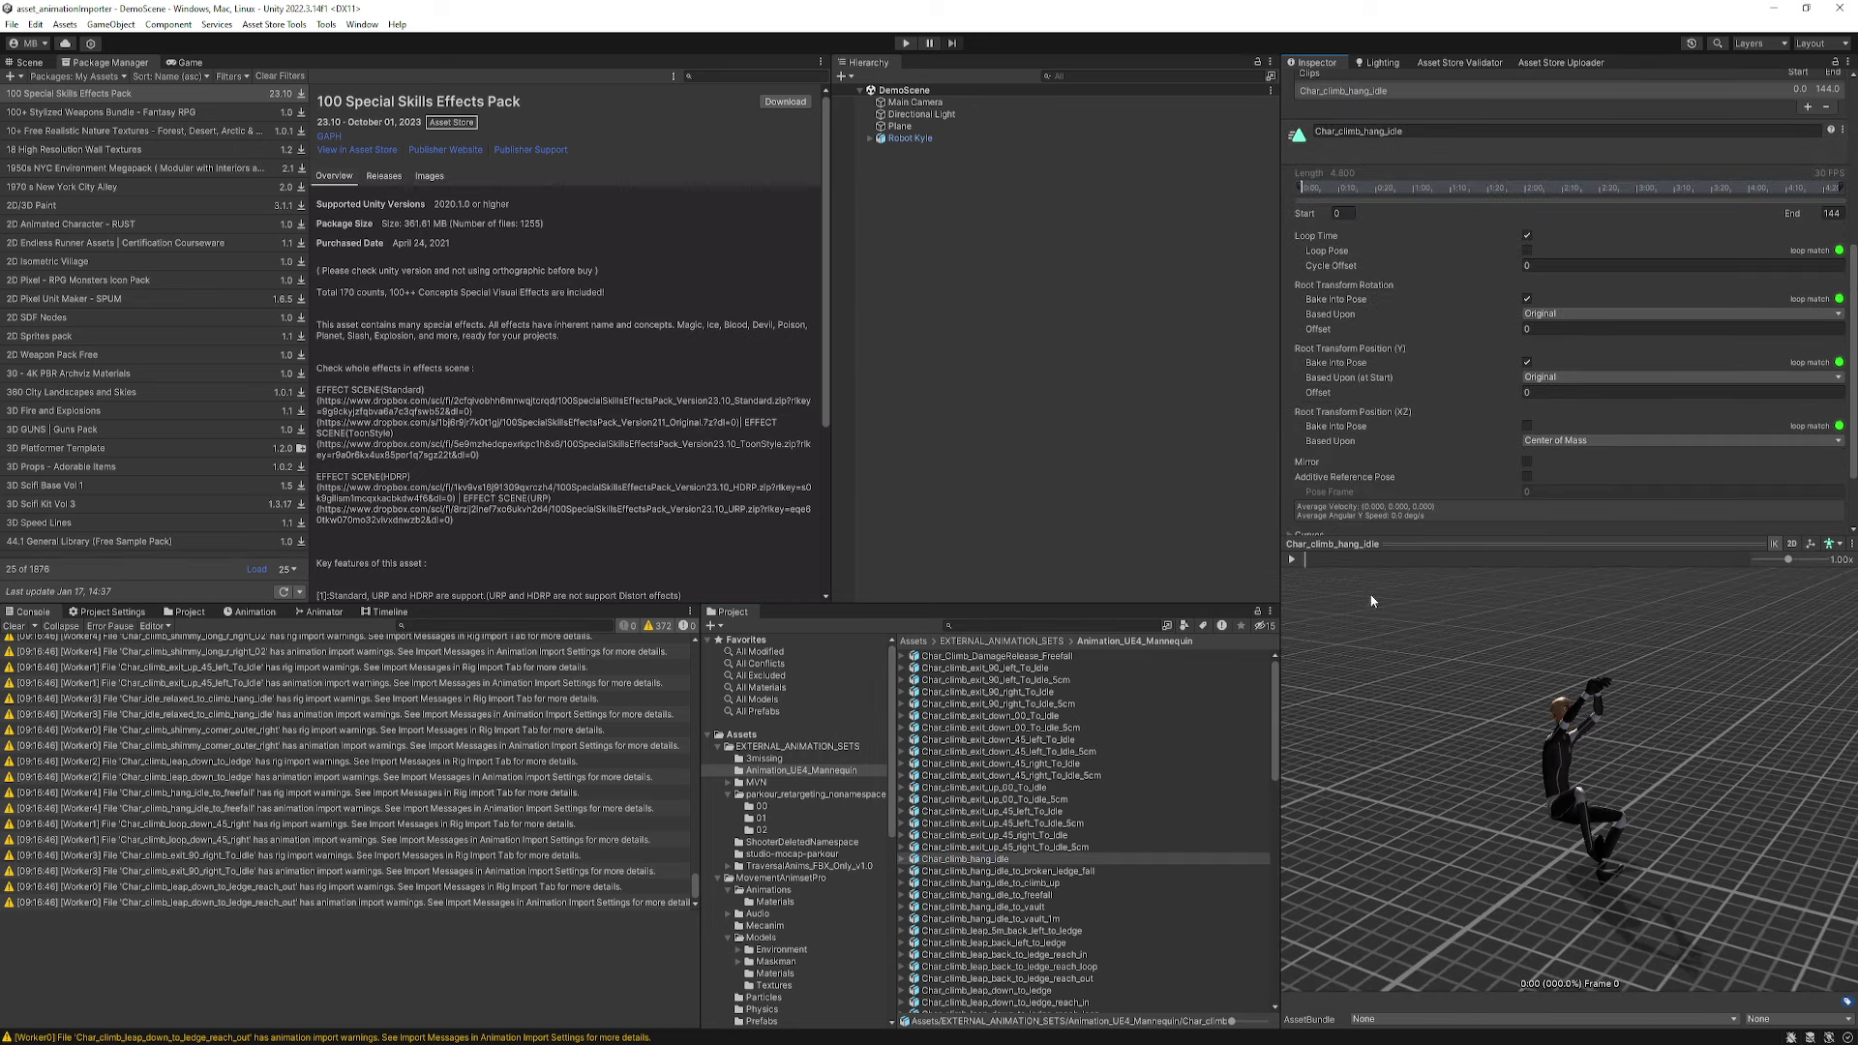
# - Play the Char_climb_hang_idle animation preview and examine the looping motion on the character
pyautogui.click(1292, 560)
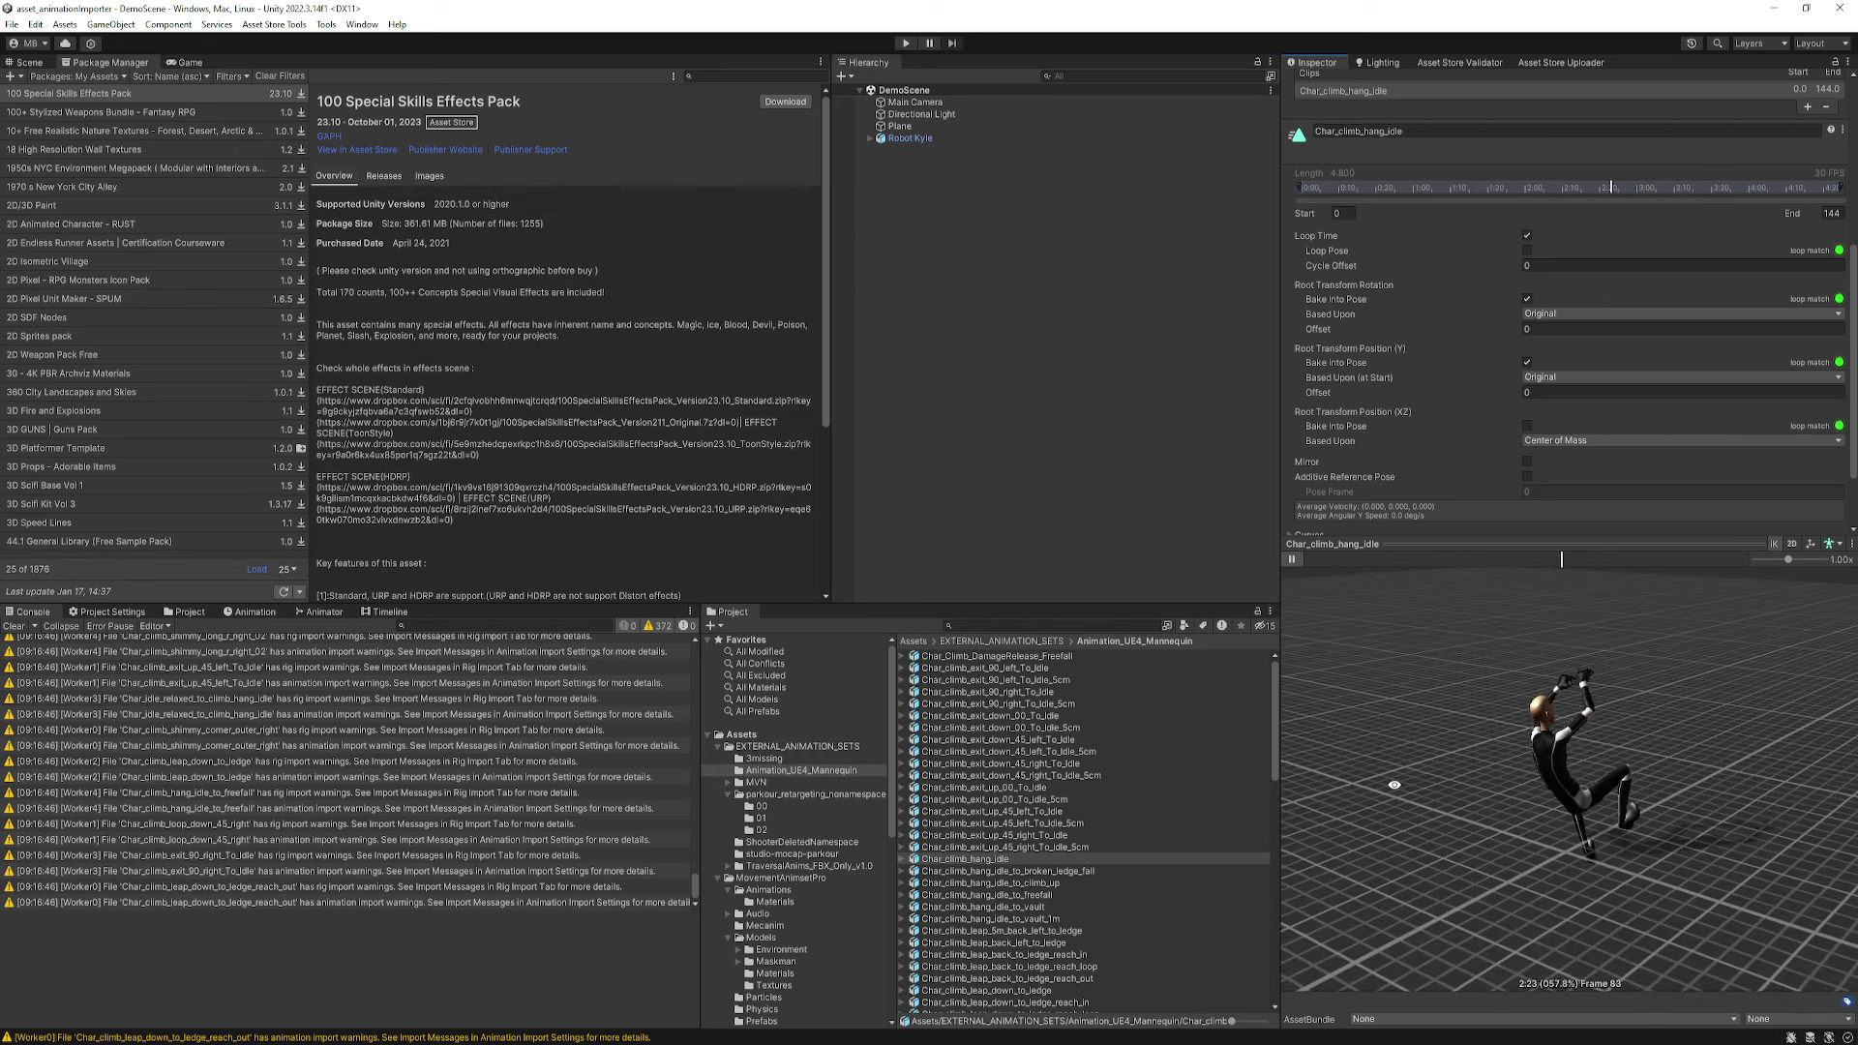
pyautogui.moveTo(1506, 913); pyautogui.dragTo(1590, 839)
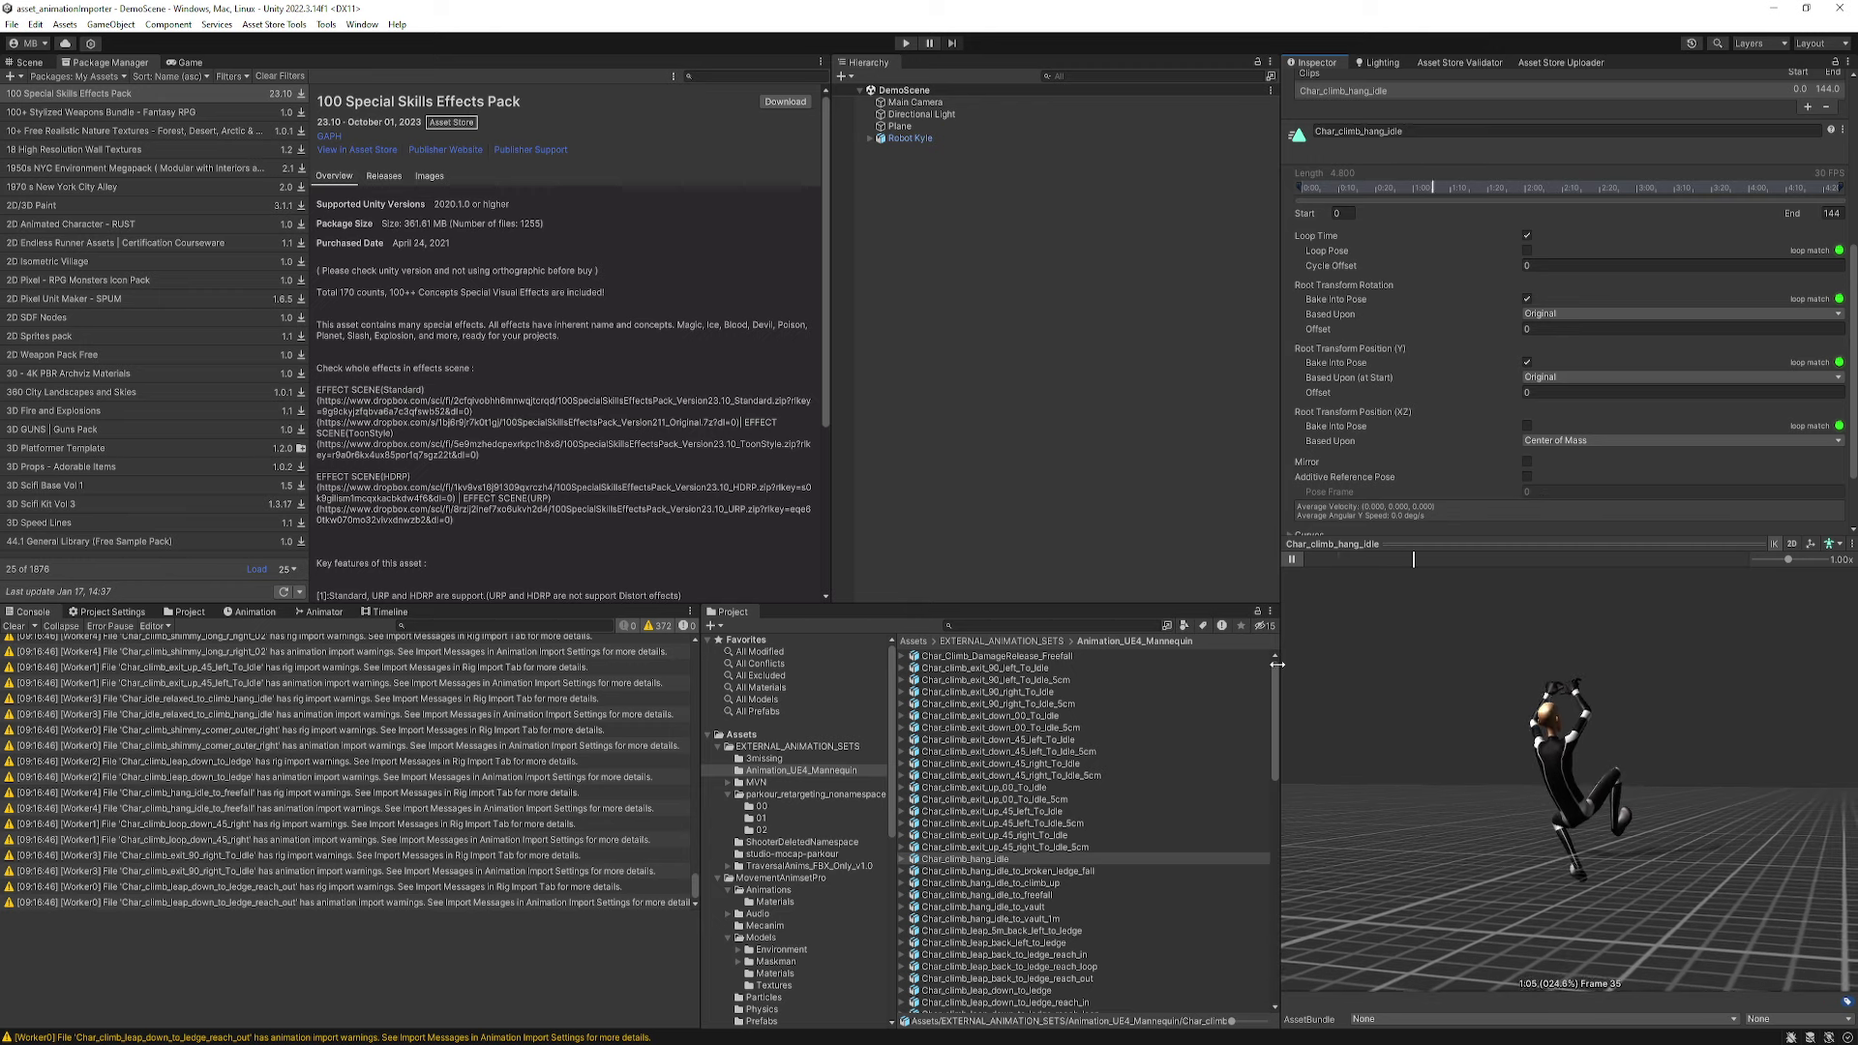
# - Compare loop and root transform settings from Char_climb_exit_up_45_right_To_Idle through Char_climb_leap_5m_back_left_to_ledge, and play the latter's preview
pyautogui.click(989, 834)
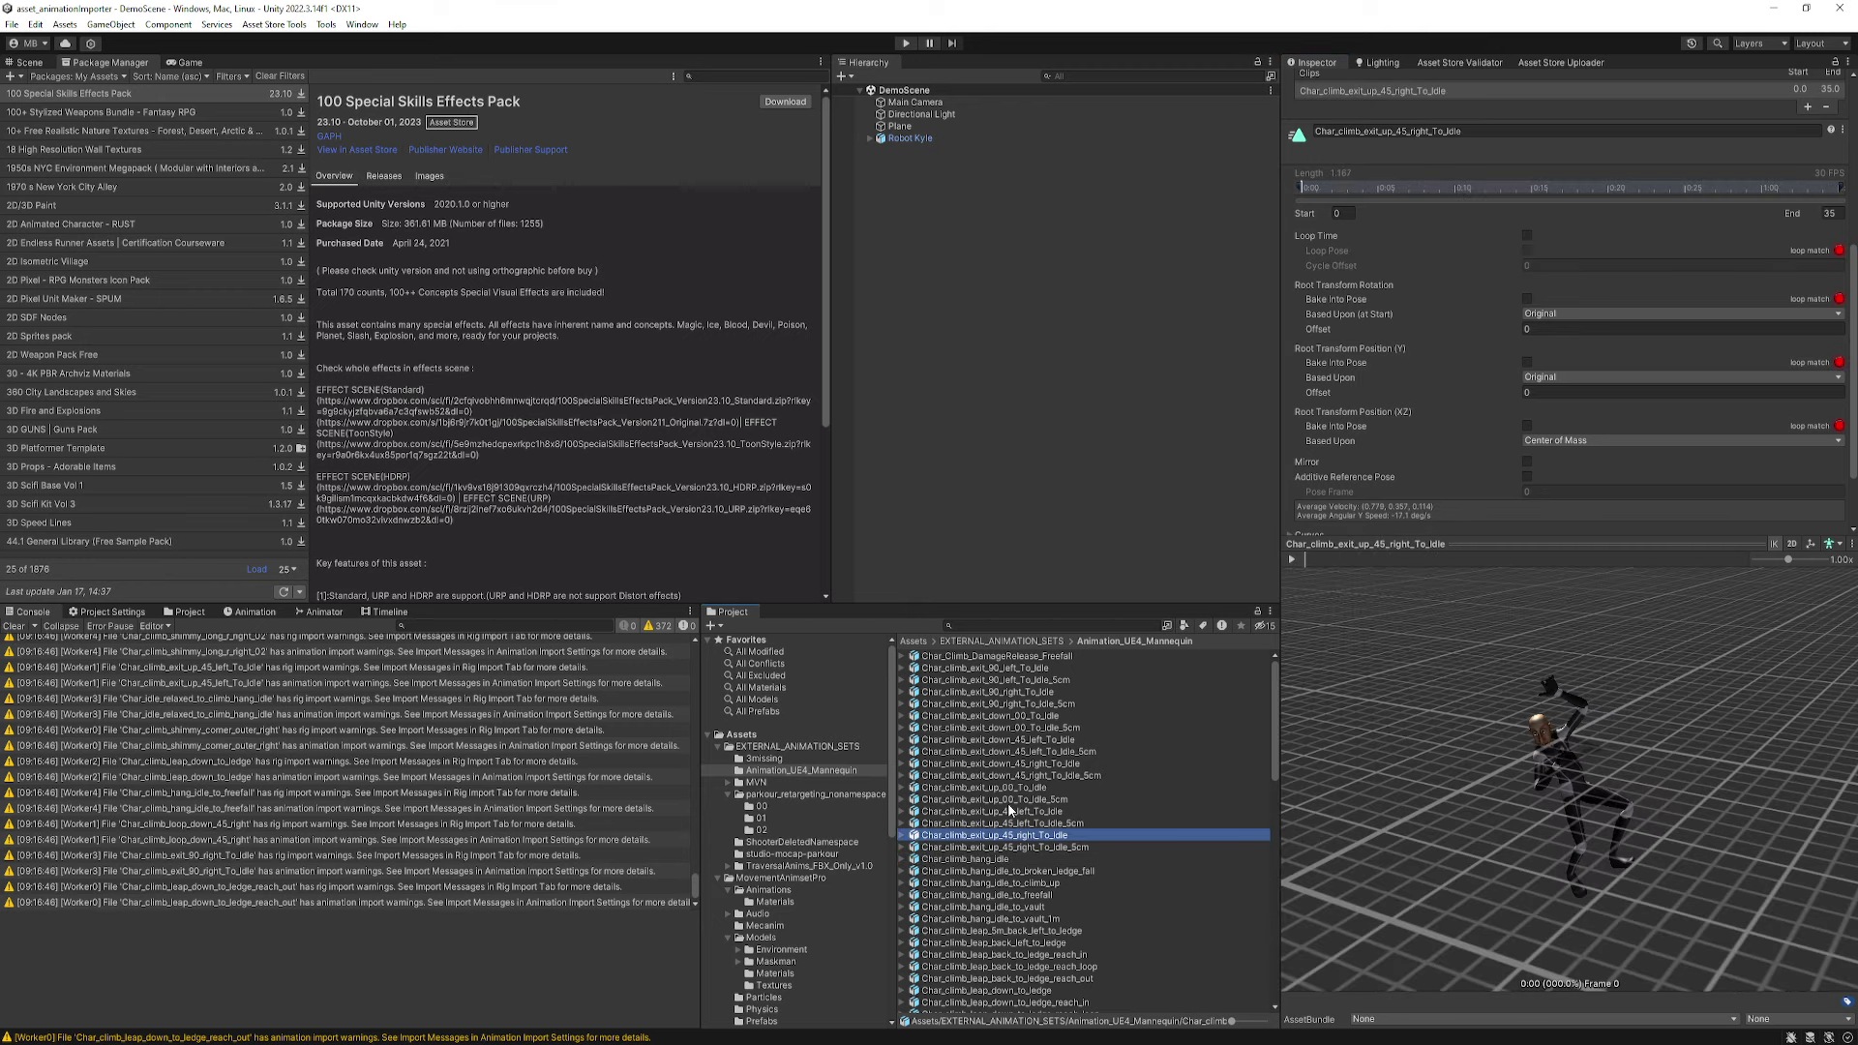
pyautogui.press('Down')
pyautogui.press('Down')
pyautogui.press('Down')
pyautogui.press('Down')
pyautogui.press('Down')
pyautogui.press('Down')
pyautogui.press('Down')
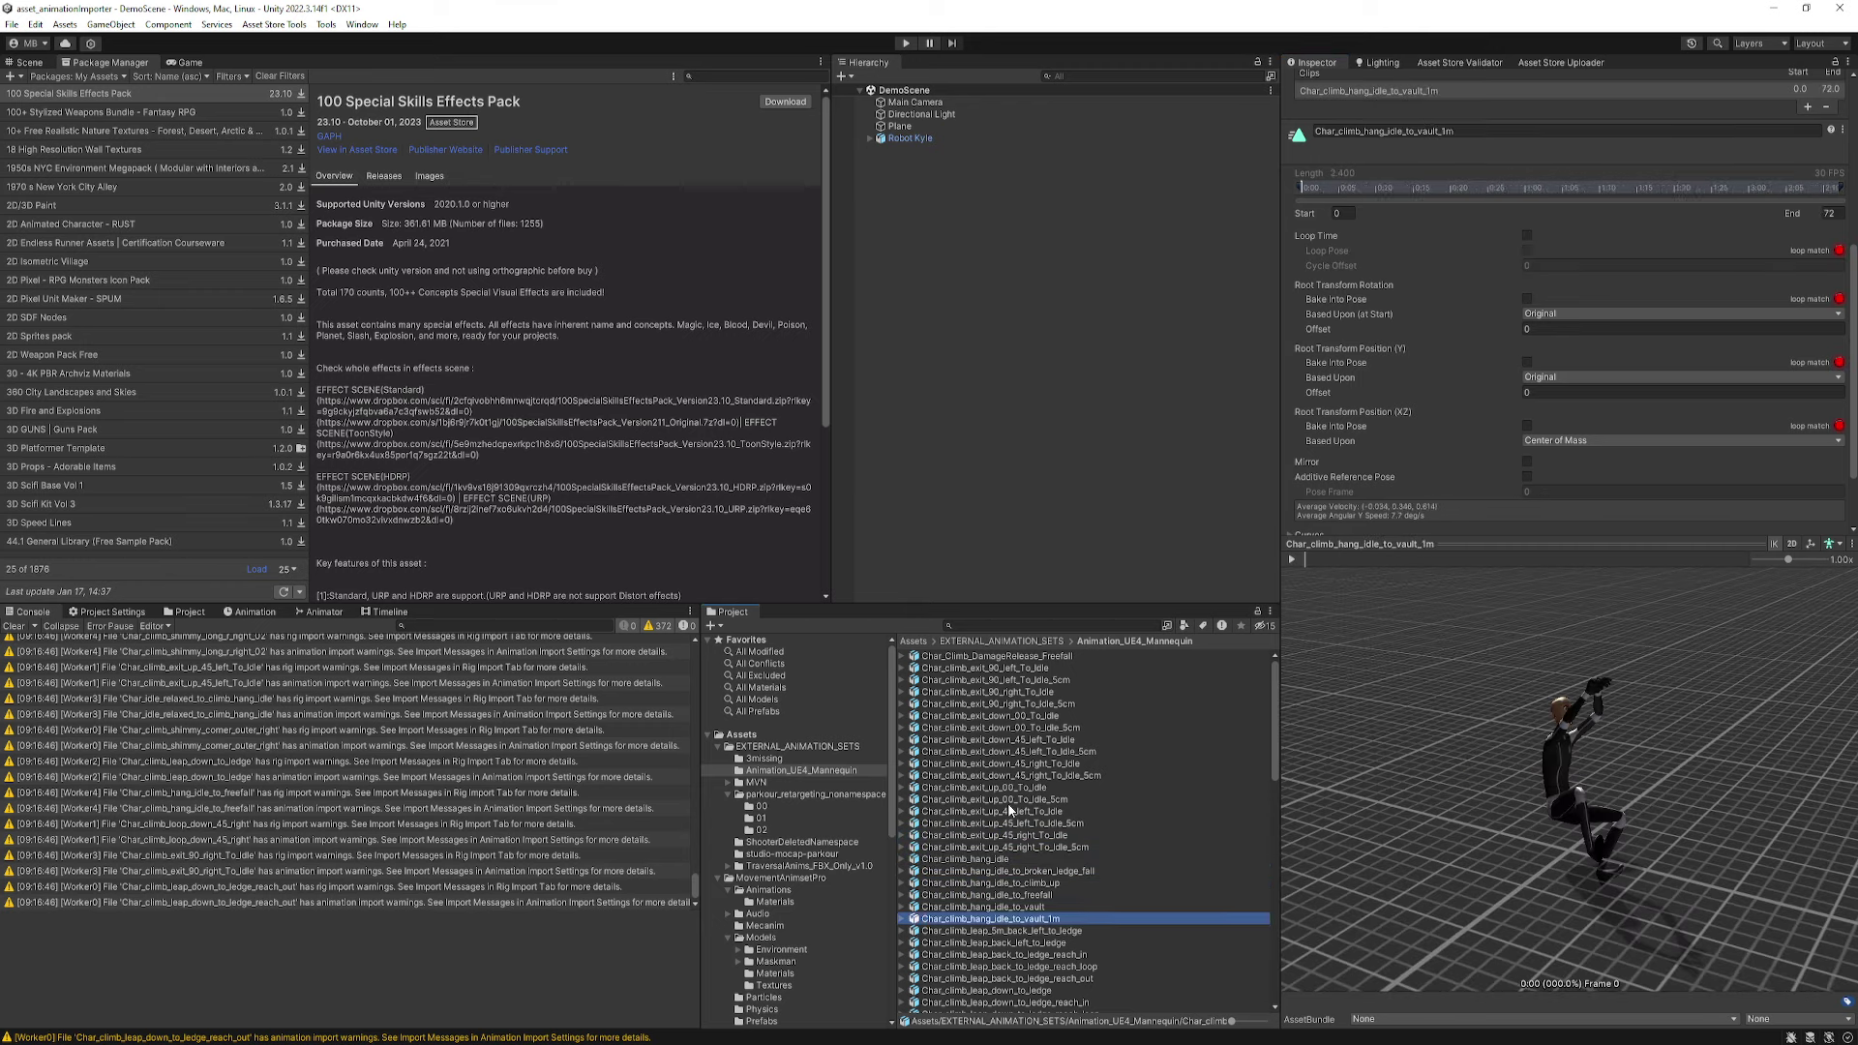
pyautogui.press('Down')
pyautogui.press('Down')
pyautogui.press('Up')
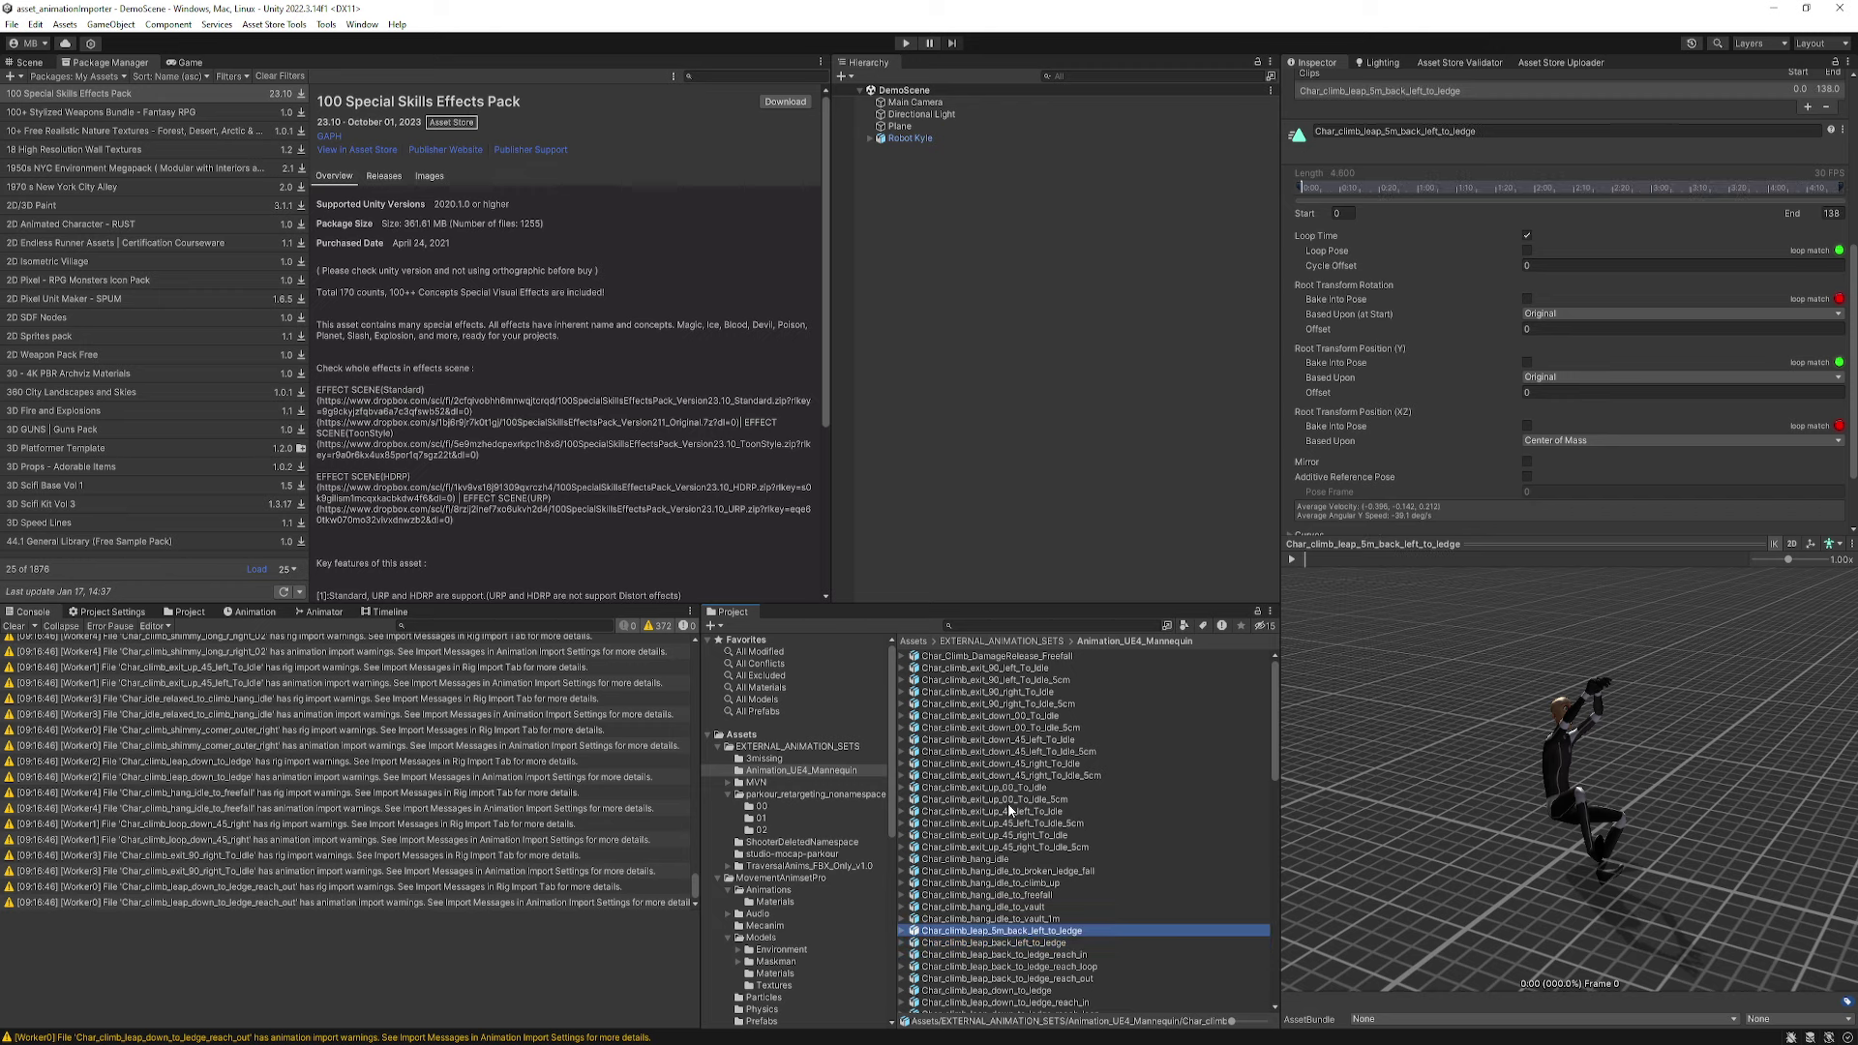
pyautogui.click(1291, 559)
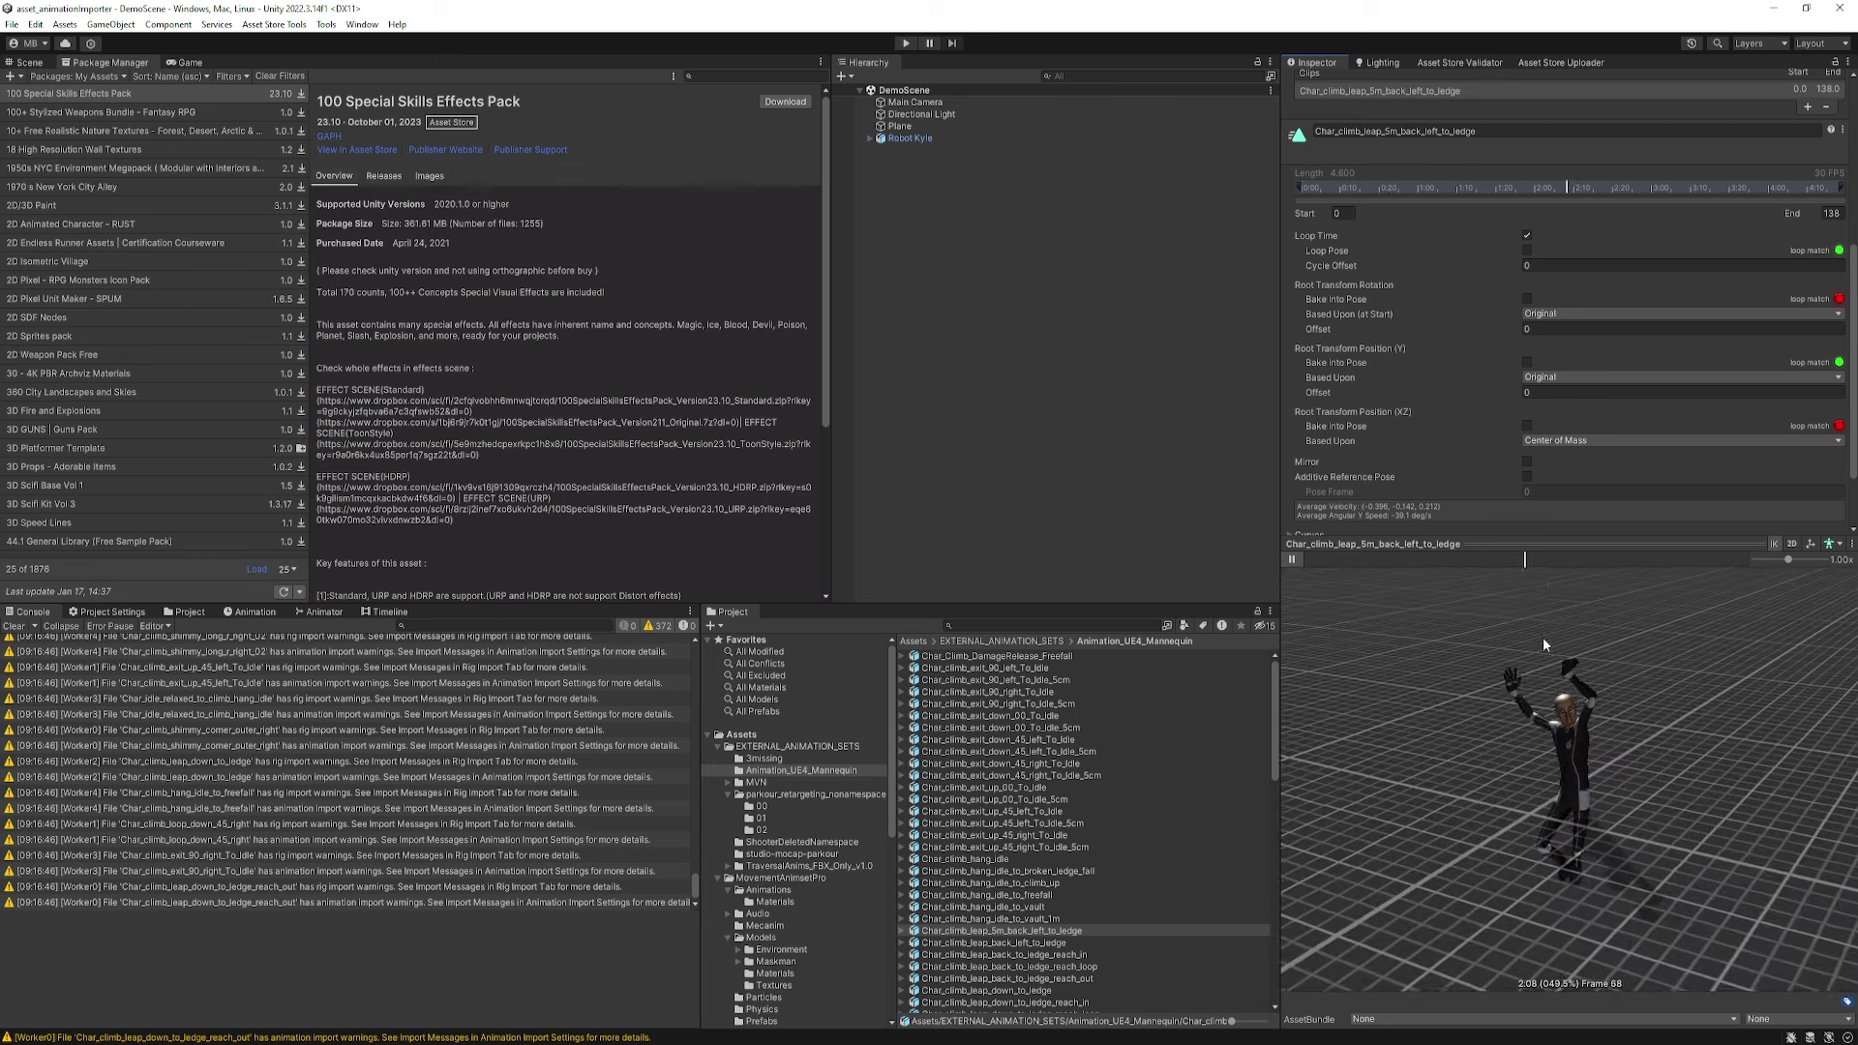
pyautogui.click(1291, 558)
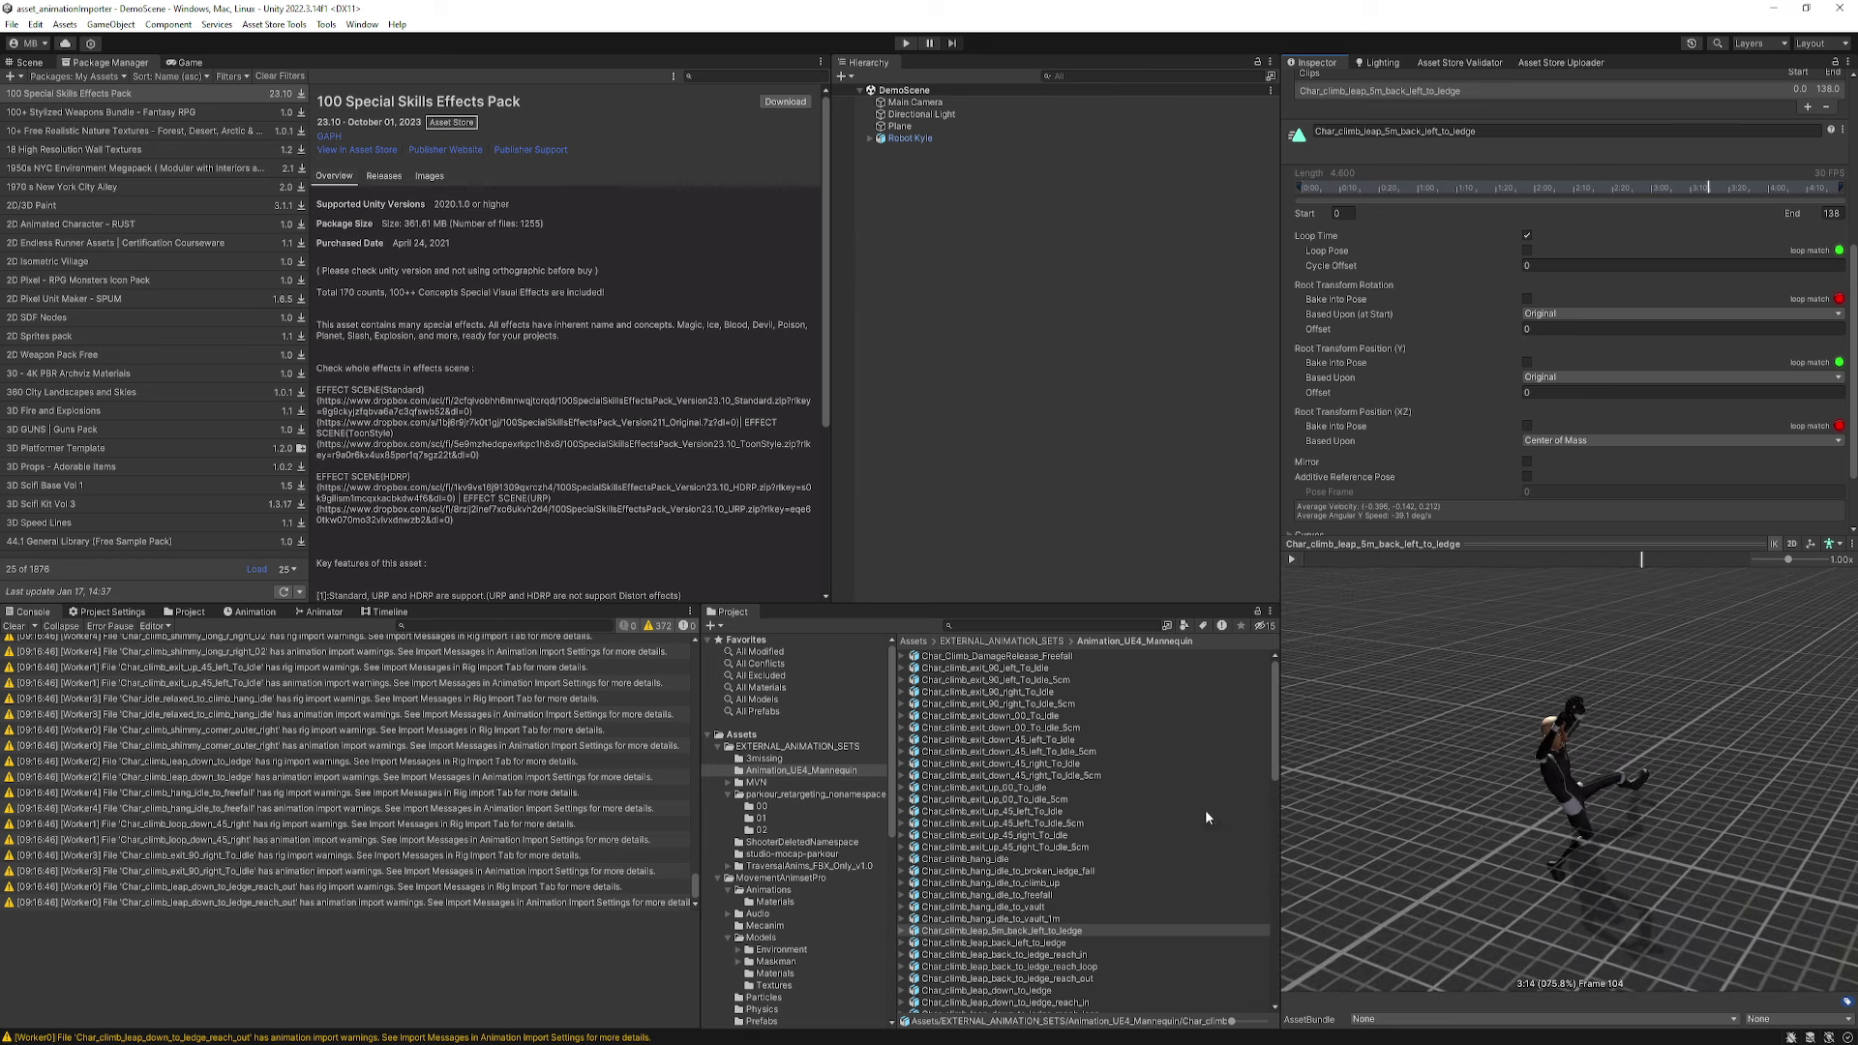
# - Review the import settings of Char_climb_leap_back_left_to_ledge and inspect the sub-assets inside Char_climb_exit_down_45_right_To_Idle_5cm
pyautogui.click(1006, 944)
pyautogui.scroll(4, 1466, 254)
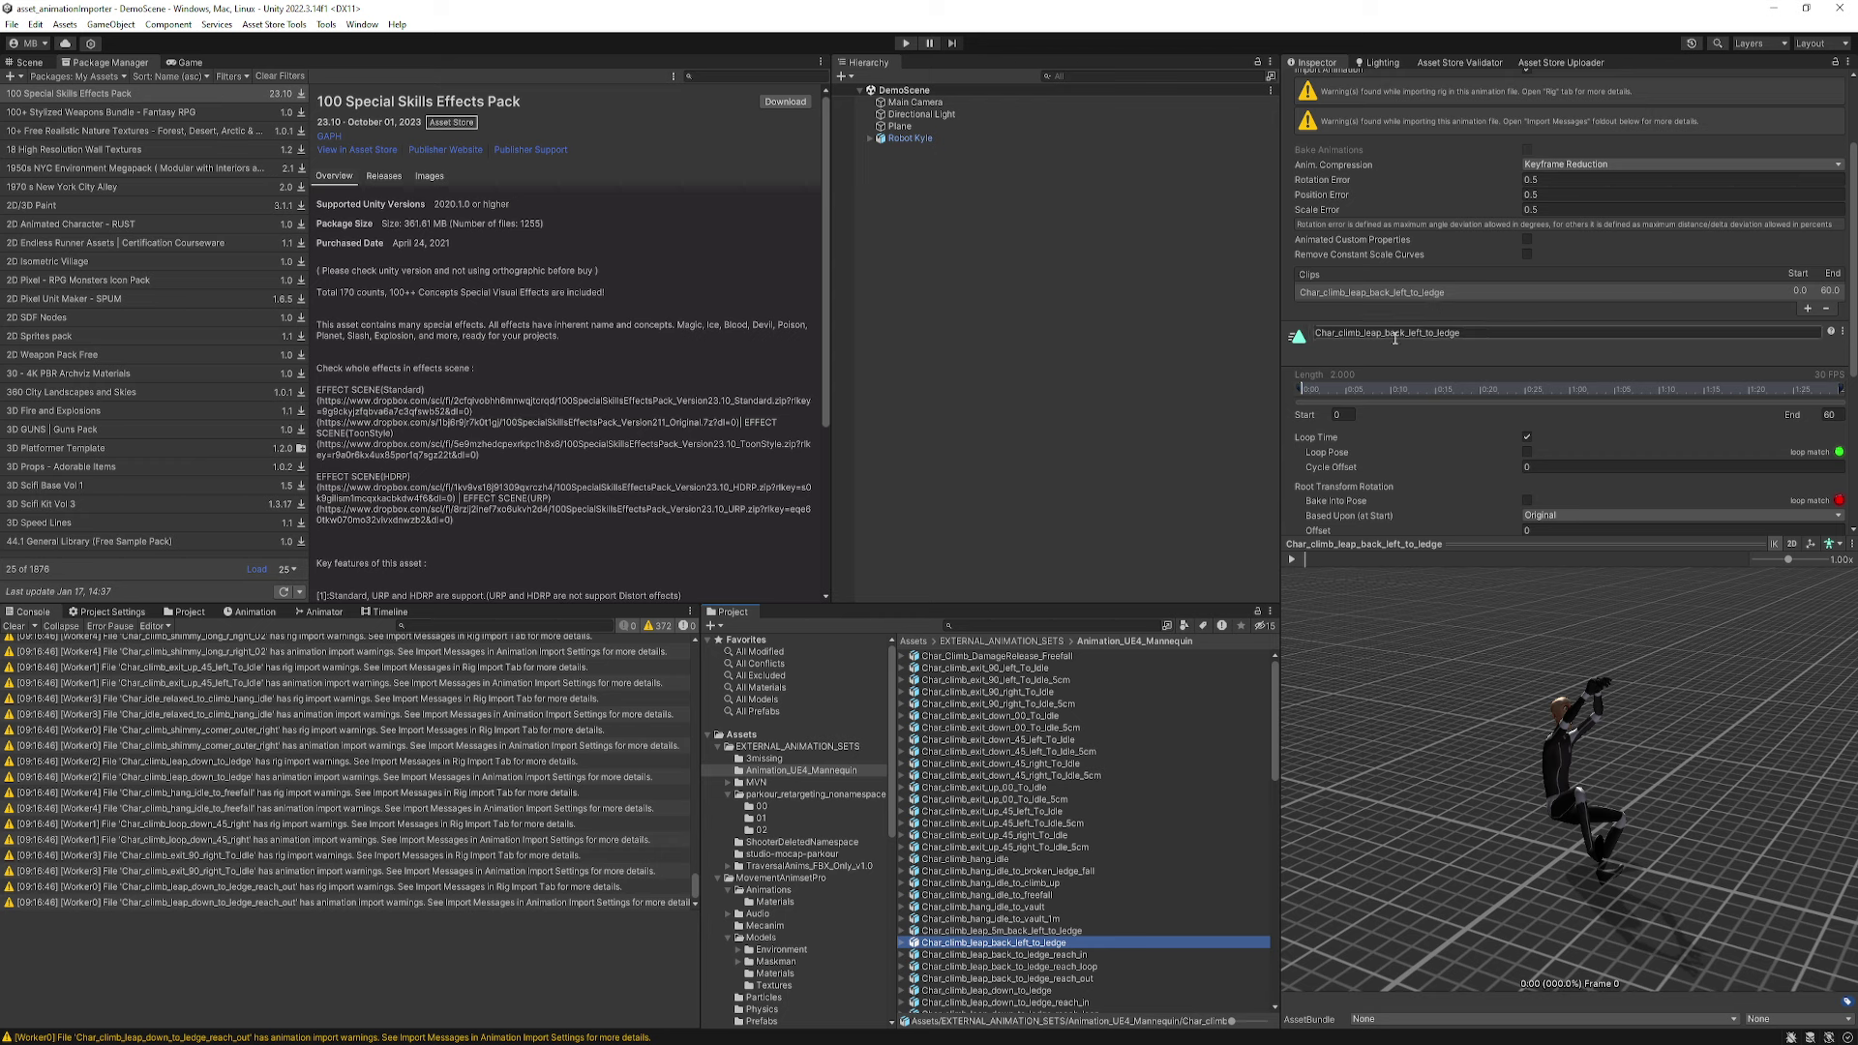
pyautogui.click(971, 777)
pyautogui.click(902, 775)
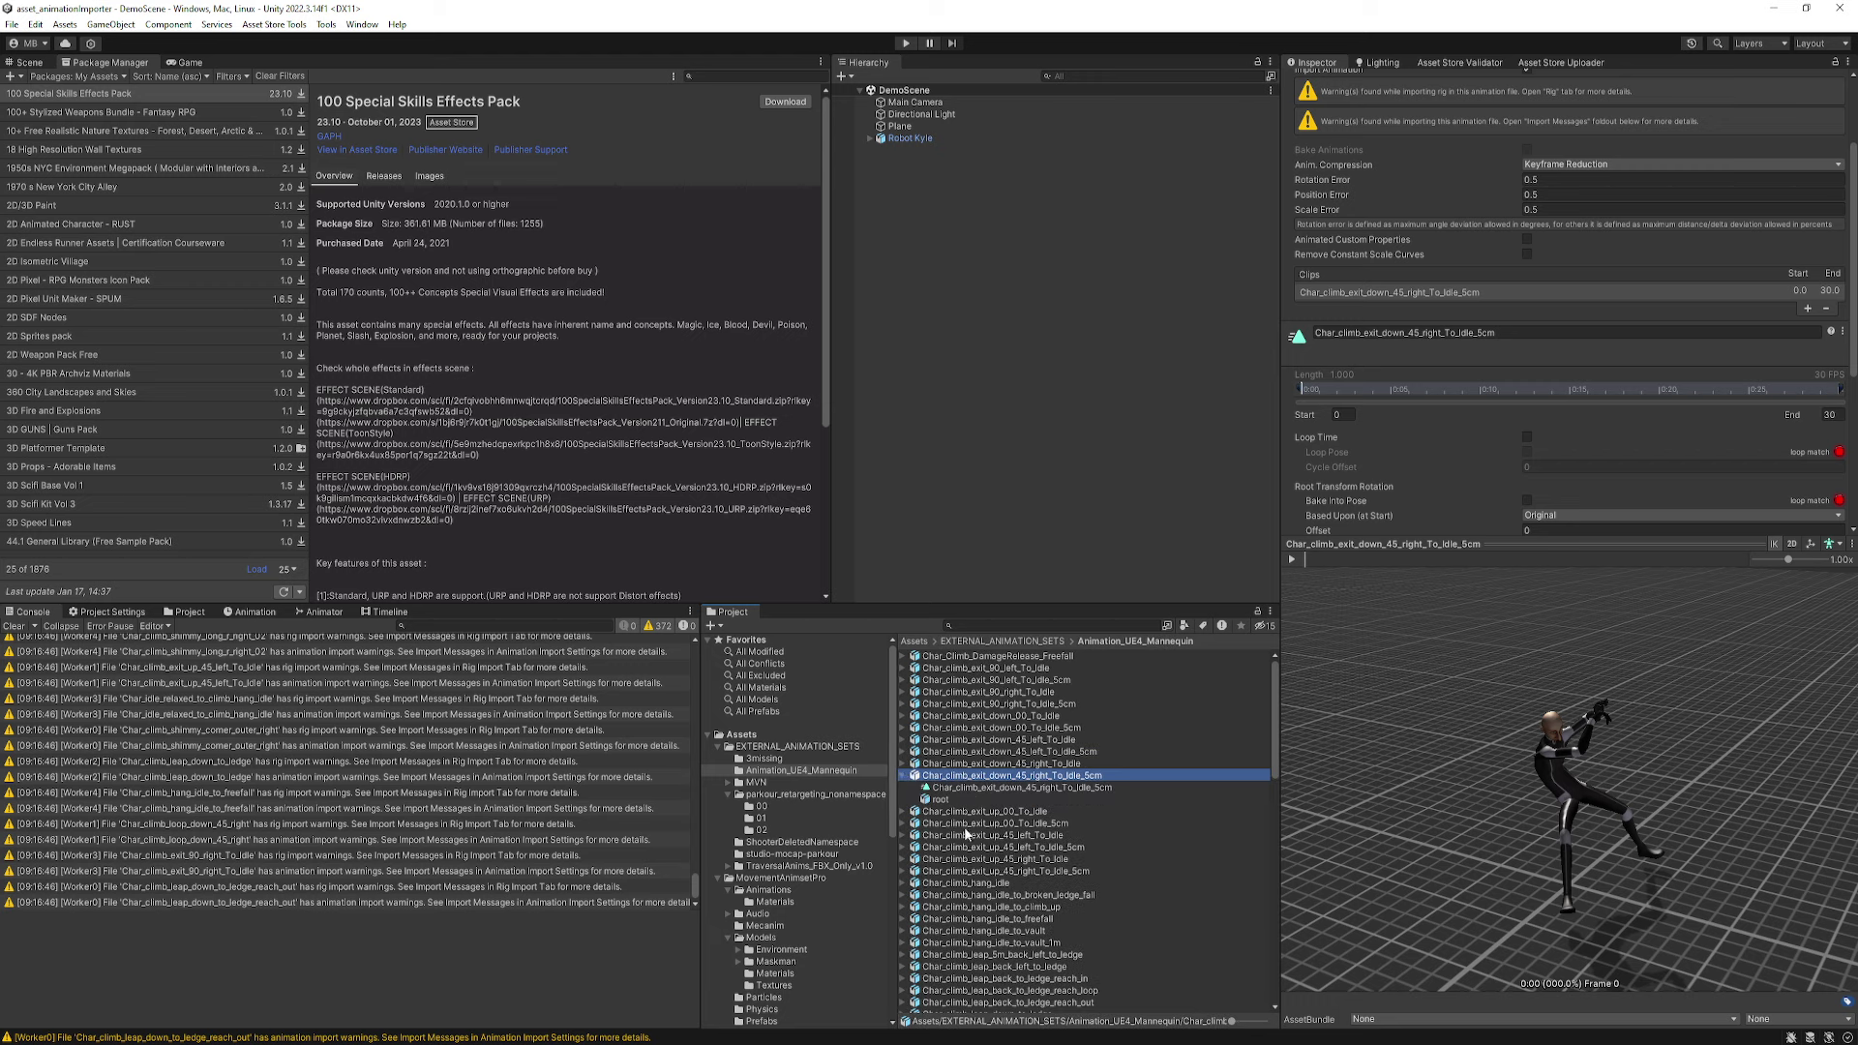
pyautogui.click(902, 775)
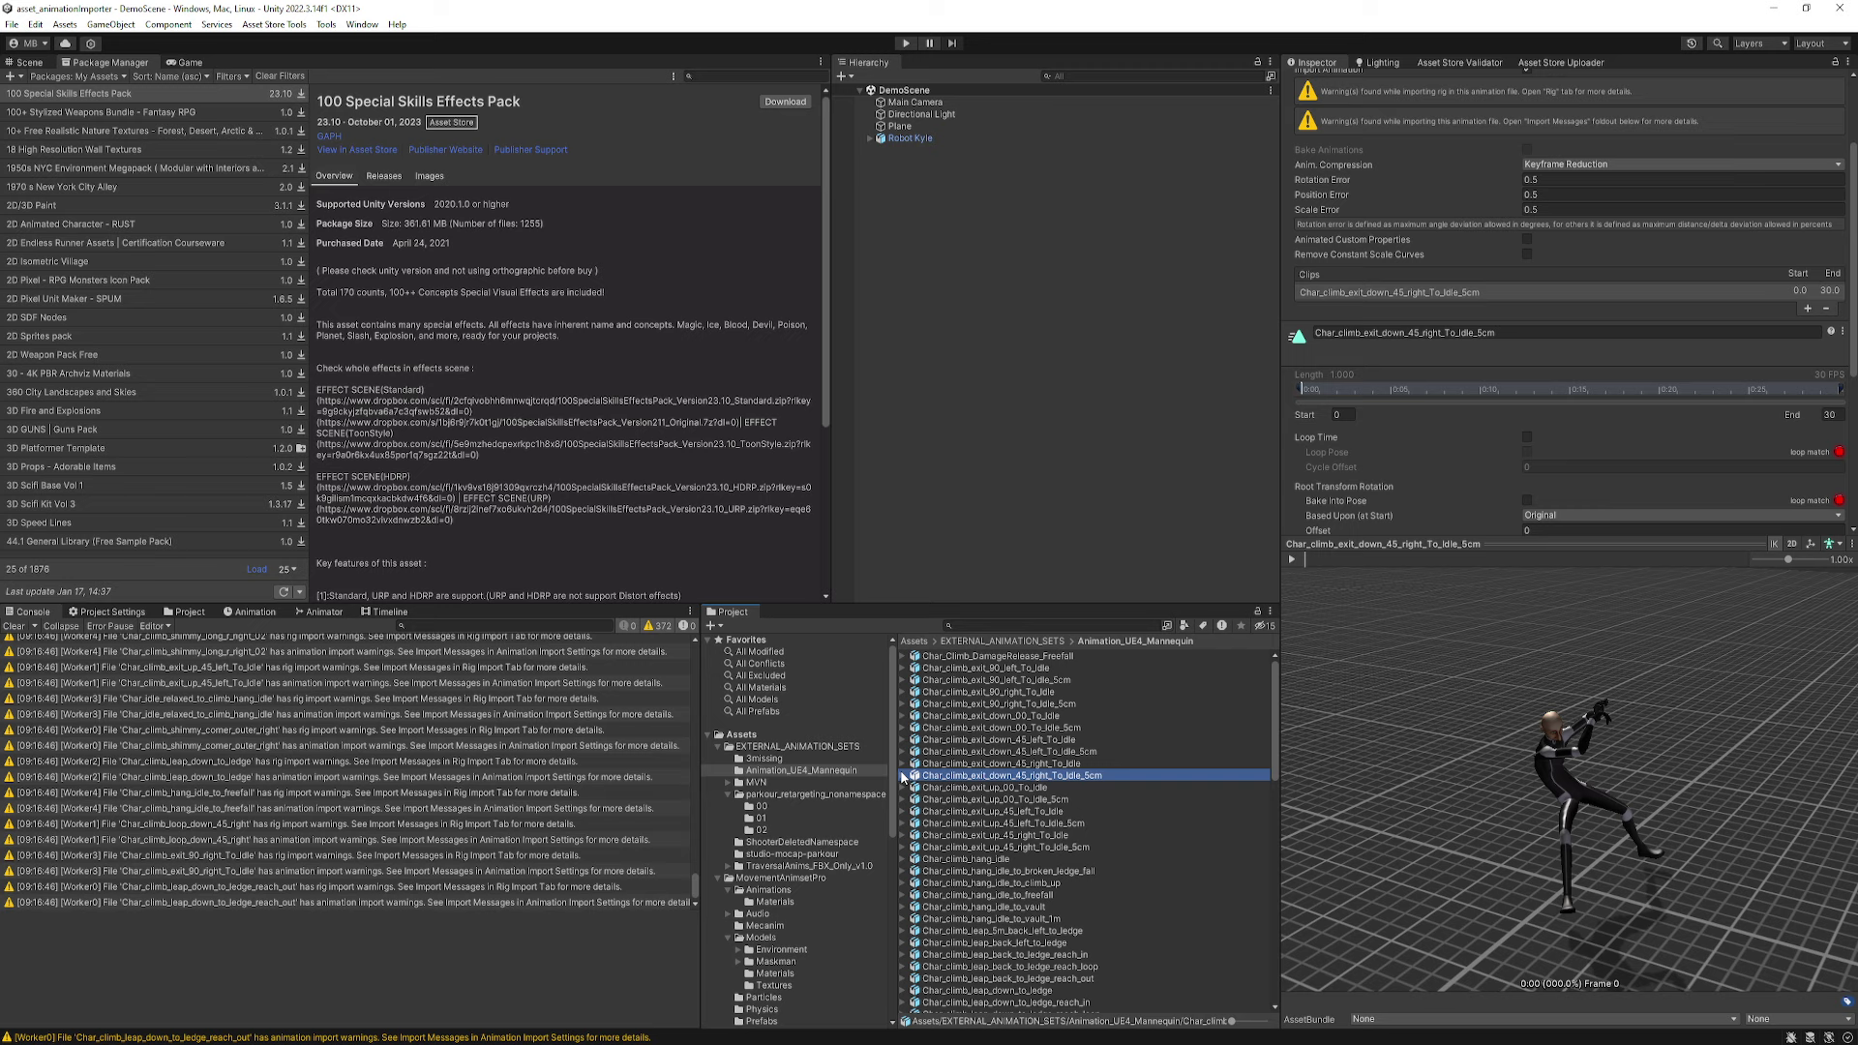